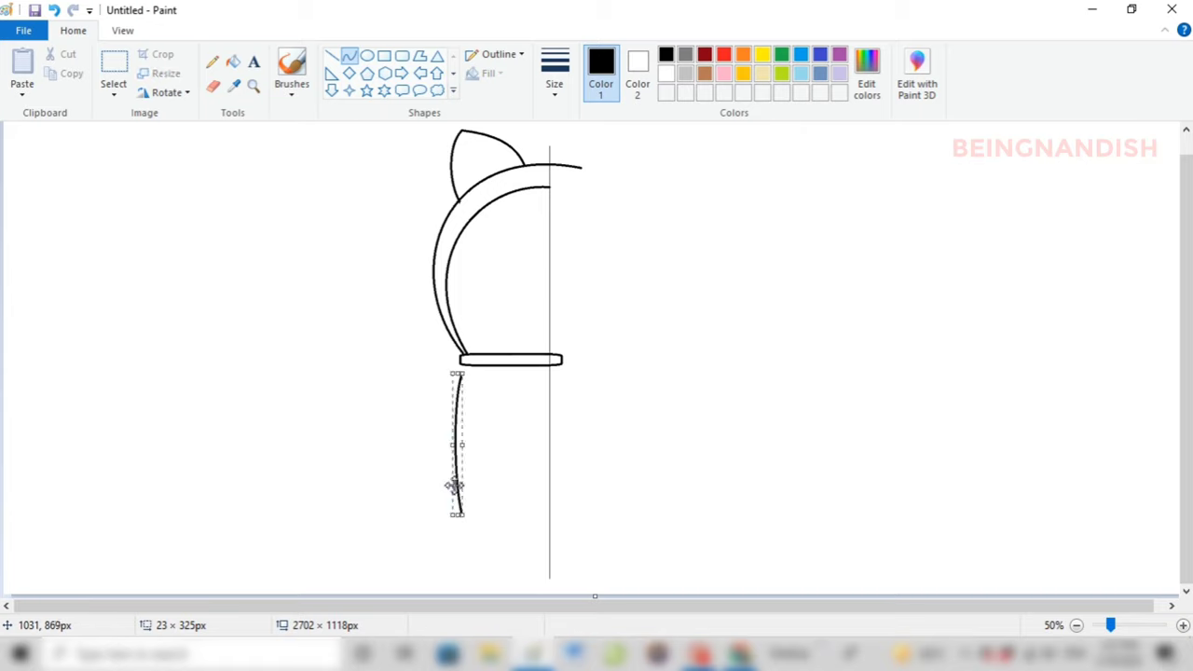
# Step: Shift the body's side curve slightly towards the centre line and draw a rounded foot outline from its lower end
pyautogui.moveTo(457, 408); pyautogui.dragTo(461, 408)
pyautogui.click(402, 409)
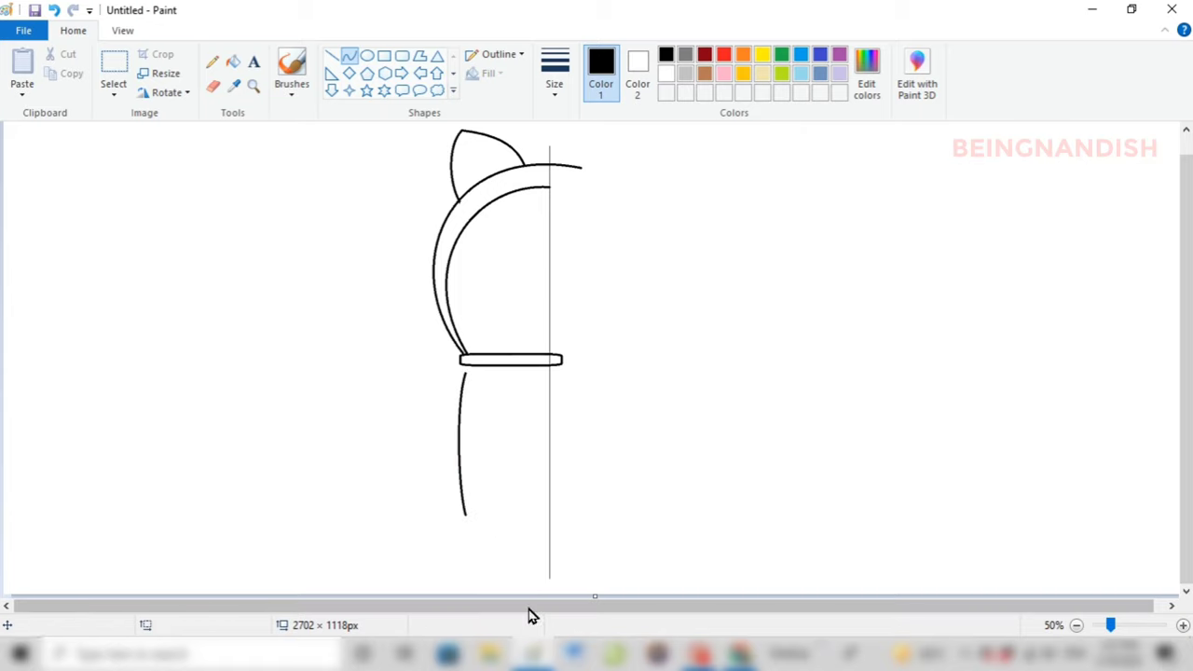
pyautogui.moveTo(465, 513)
pyautogui.mouseDown()
pyautogui.moveTo(546, 515)
pyautogui.moveTo(503, 523)
pyautogui.mouseUp()
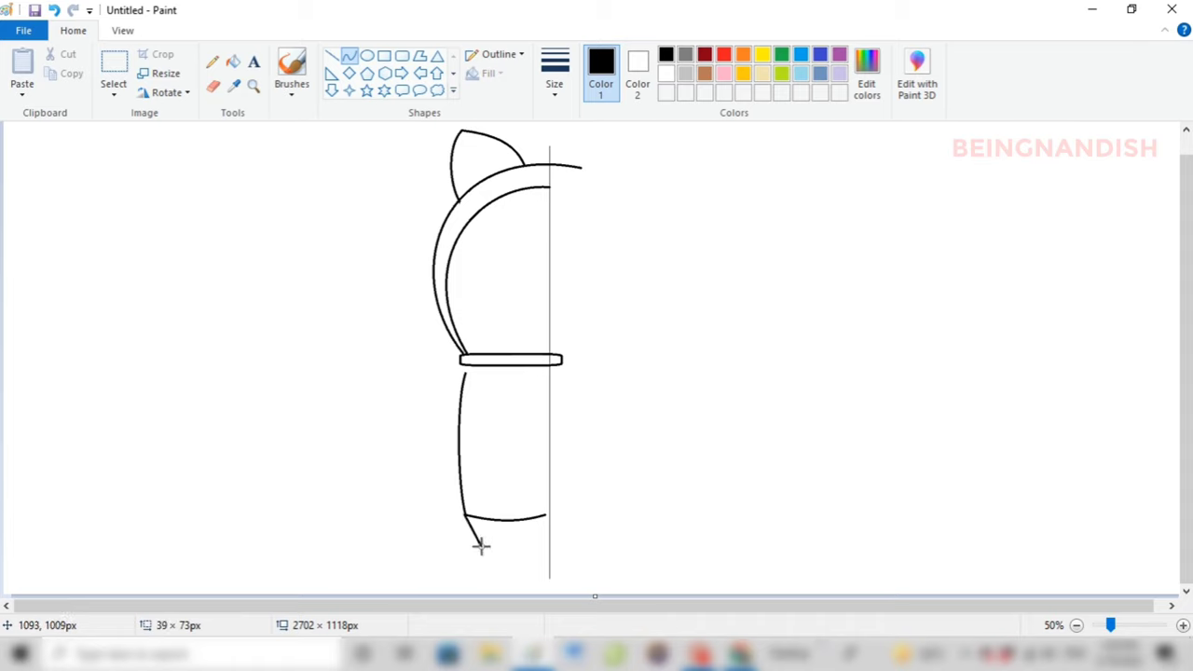
pyautogui.click(449, 521)
pyautogui.click(437, 547)
pyautogui.moveTo(459, 547)
pyautogui.mouseDown()
pyautogui.moveTo(540, 546)
pyautogui.moveTo(532, 551)
pyautogui.mouseUp()
pyautogui.click(482, 548)
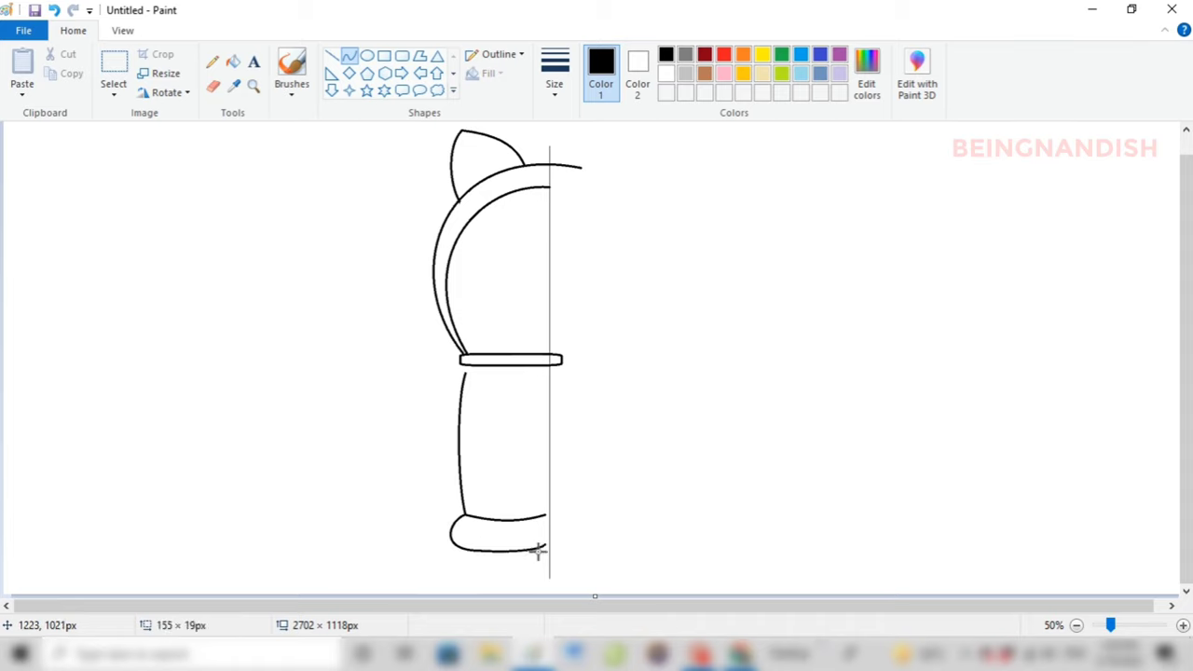
pyautogui.click(600, 466)
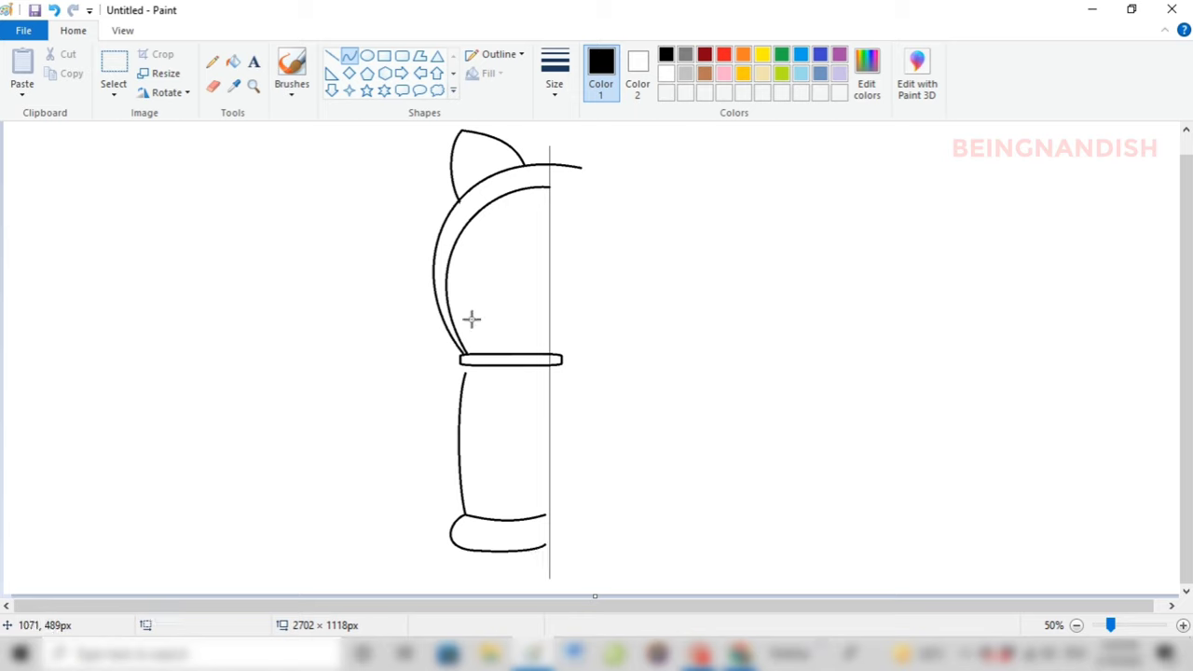
# Step: Draw the half belly arc below the collar and a half pocket with a straight upper edge inside it
pyautogui.moveTo(496, 366)
pyautogui.mouseDown()
pyautogui.moveTo(549, 449)
pyautogui.moveTo(550, 473)
pyautogui.mouseUp()
pyautogui.moveTo(536, 447)
pyautogui.mouseDown()
pyautogui.moveTo(458, 407)
pyautogui.moveTo(473, 482)
pyautogui.moveTo(495, 479)
pyautogui.mouseUp()
pyautogui.moveTo(491, 419)
pyautogui.mouseDown()
pyautogui.moveTo(553, 469)
pyautogui.moveTo(500, 458)
pyautogui.moveTo(550, 420)
pyautogui.mouseUp()
pyautogui.click(332, 56)
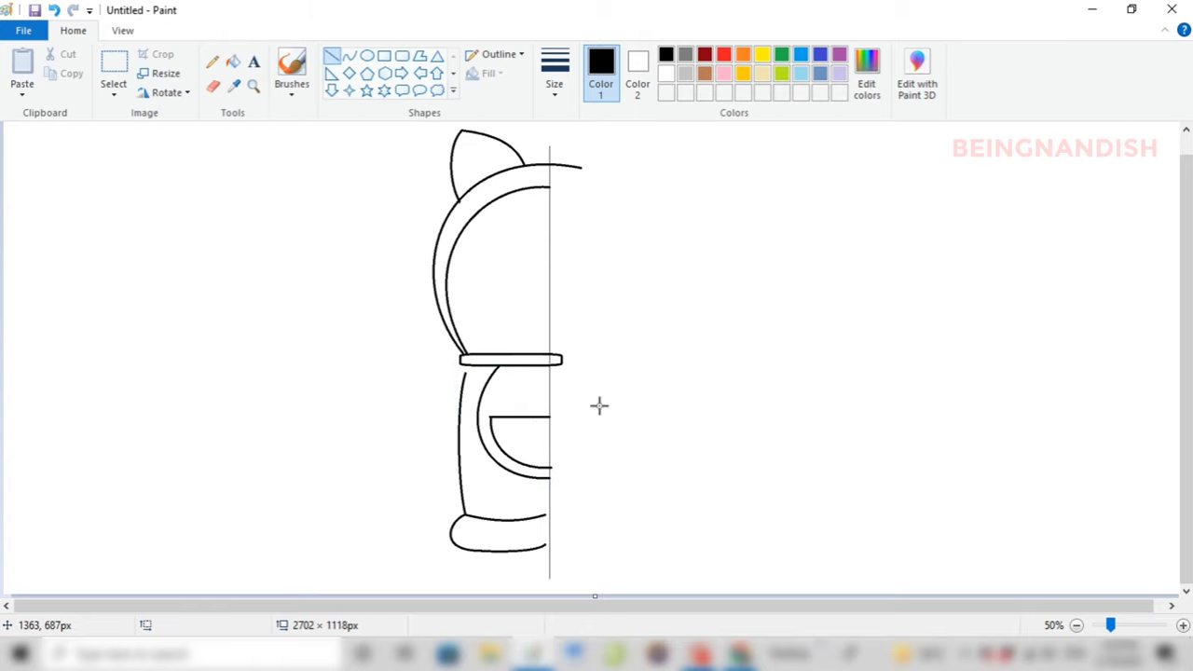
# Step: Draw an upright oval eye outline in the face half and adjust its placement
pyautogui.scroll(2, 600, 405)
pyautogui.click(367, 56)
pyautogui.moveTo(487, 249)
pyautogui.mouseDown()
pyautogui.moveTo(525, 298)
pyautogui.moveTo(507, 308)
pyautogui.moveTo(480, 281)
pyautogui.moveTo(502, 300)
pyautogui.mouseUp()
pyautogui.moveTo(522, 277); pyautogui.dragTo(517, 276)
pyautogui.click(585, 266)
# Step: Add two nested ovals inside the eye outline, the innermost about 20 × 35 px
pyautogui.click(122, 30)
pyautogui.click(23, 72)
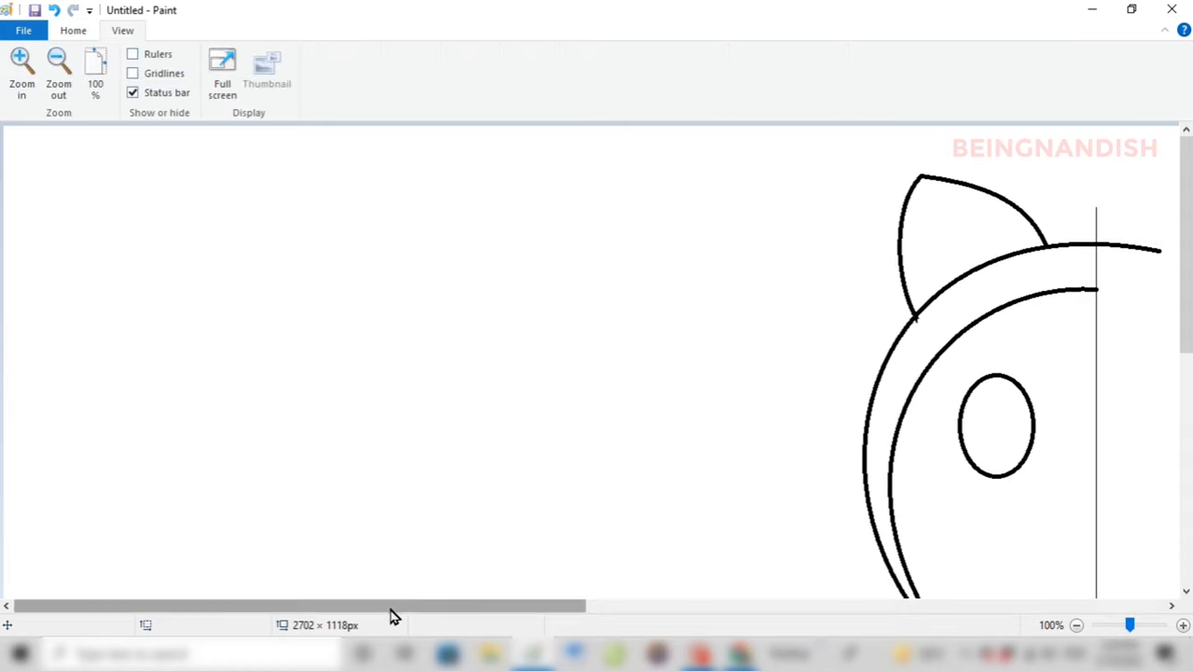
pyautogui.moveTo(392, 615); pyautogui.dragTo(594, 607)
pyautogui.moveTo(557, 390)
pyautogui.mouseDown()
pyautogui.moveTo(586, 459)
pyautogui.moveTo(606, 464)
pyautogui.moveTo(586, 463)
pyautogui.moveTo(580, 413)
pyautogui.moveTo(588, 444)
pyautogui.mouseUp()
pyautogui.click(643, 407)
pyautogui.moveTo(570, 408); pyautogui.dragTo(591, 430)
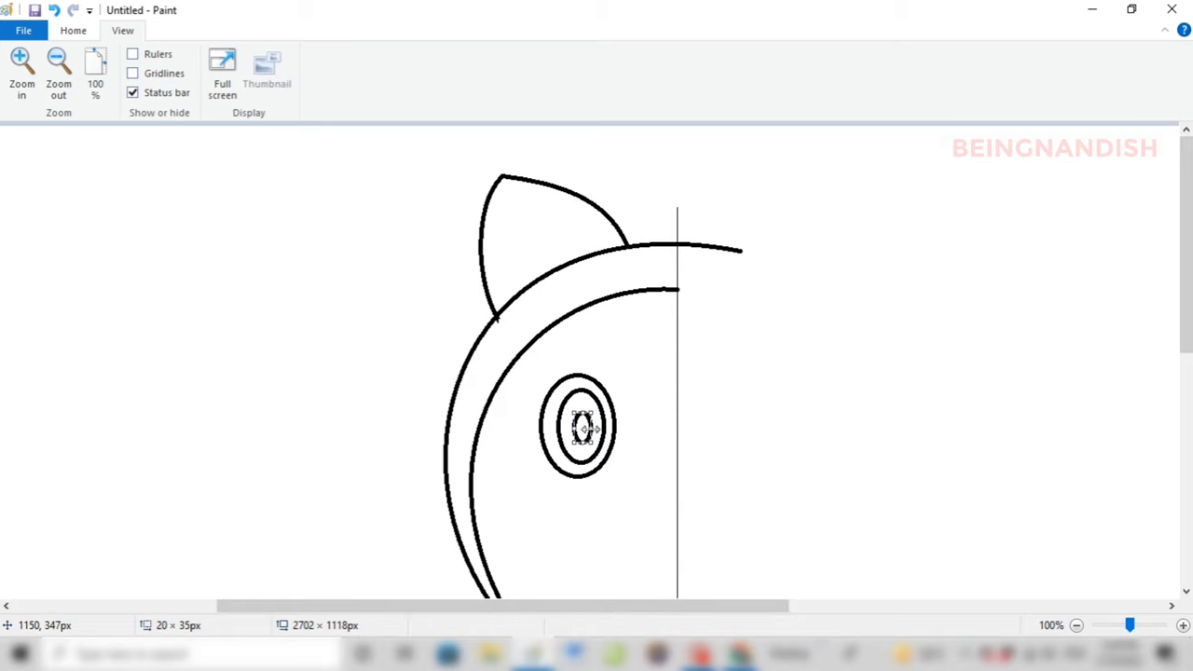
# Step: Fill the ring between the inner eye ovals with black and cut a white wedge into its lower outer side
pyautogui.click(82, 31)
pyautogui.click(233, 61)
pyautogui.click(578, 396)
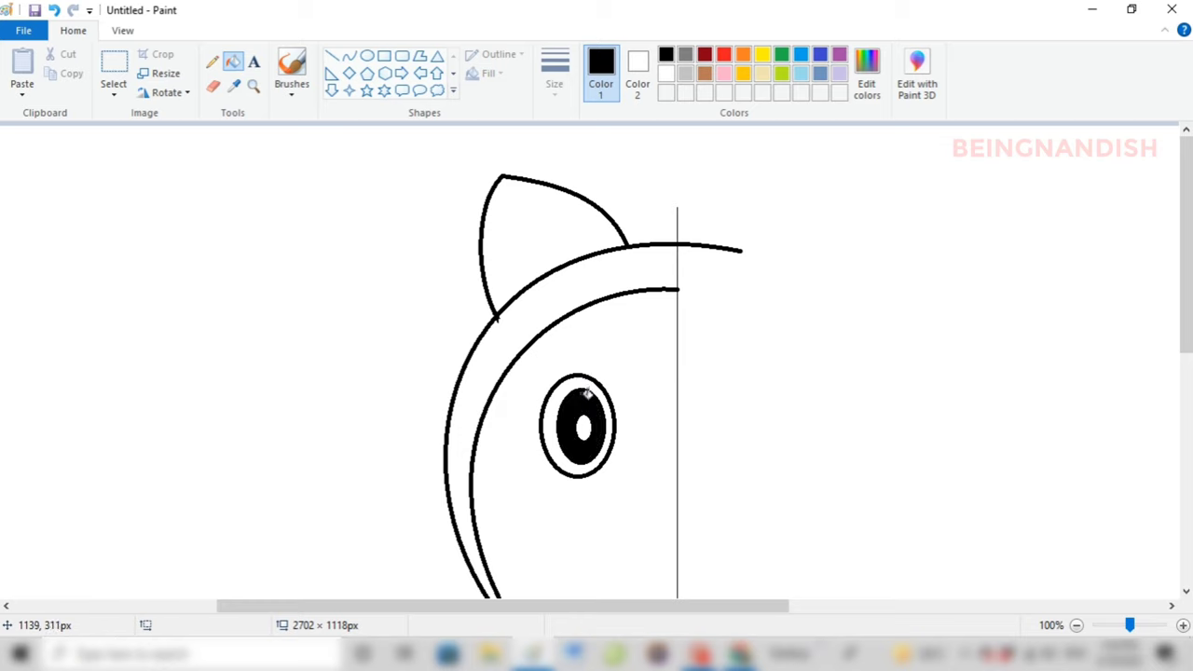
pyautogui.click(333, 58)
pyautogui.click(665, 73)
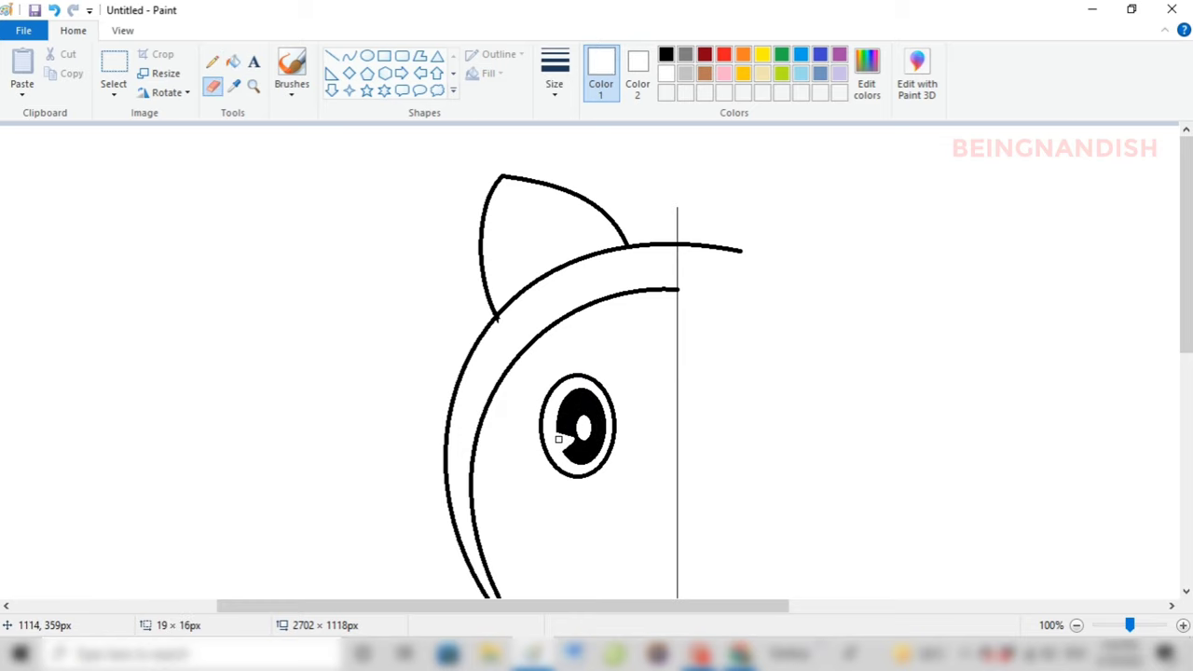
# Step: Draw three curved black eyelashes above the eye and a curved eyebrow about 53 × 27 px over them
pyautogui.click(348, 58)
pyautogui.click(666, 56)
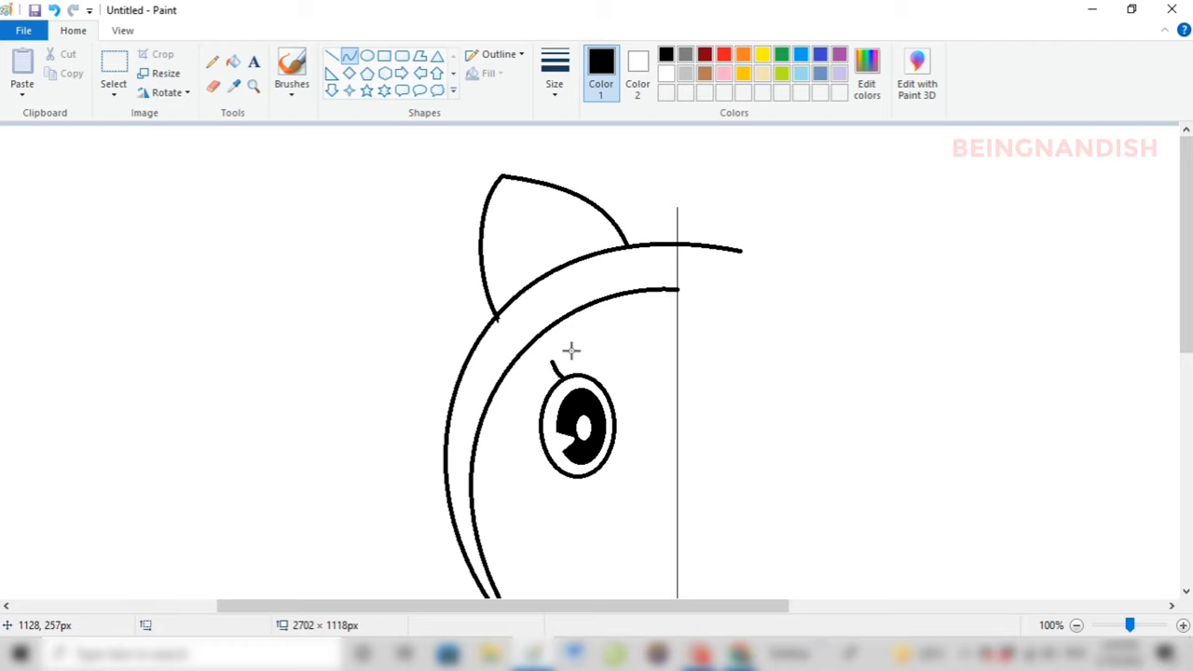
pyautogui.click(643, 352)
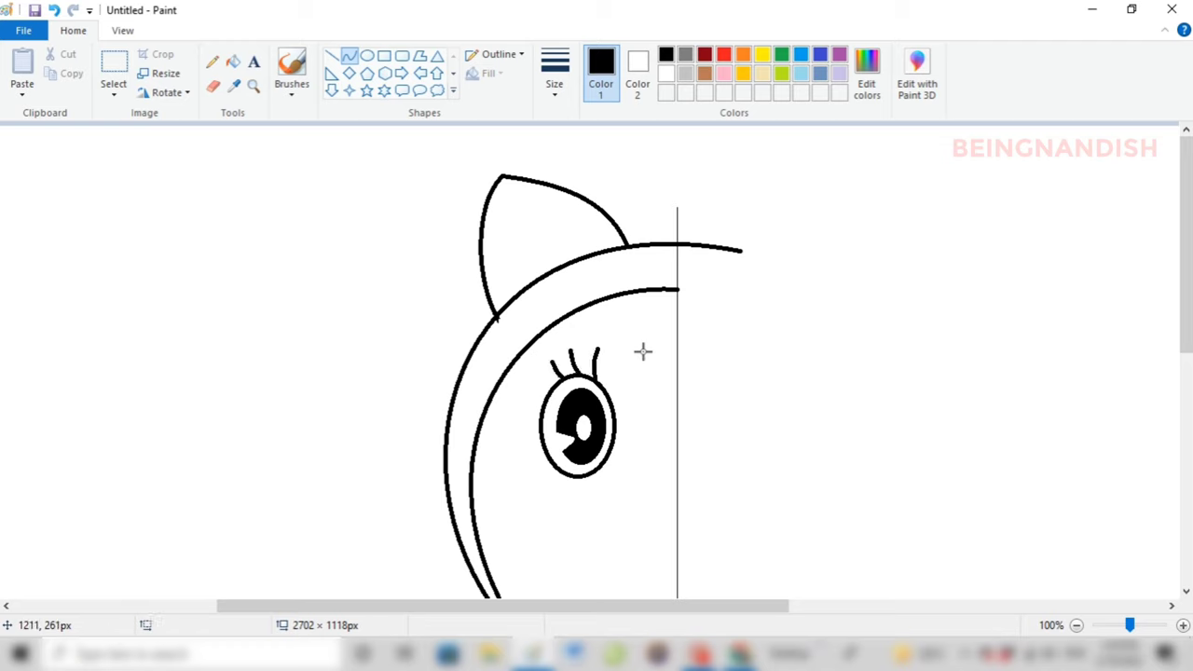
pyautogui.moveTo(544, 348); pyautogui.dragTo(624, 313)
pyautogui.click(573, 323)
pyautogui.click(573, 323)
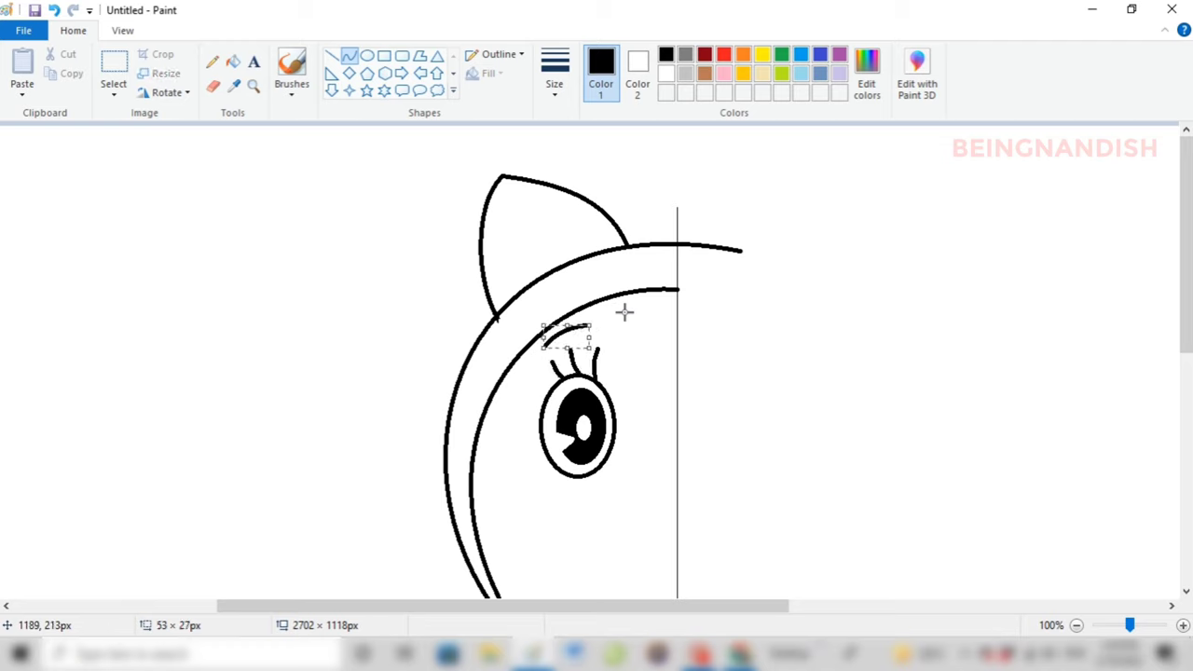
# Step: Draw half of an open smiling mouth with a curved upper lip and jaw curve ending at the centre line
pyautogui.scroll(-3, 623, 312)
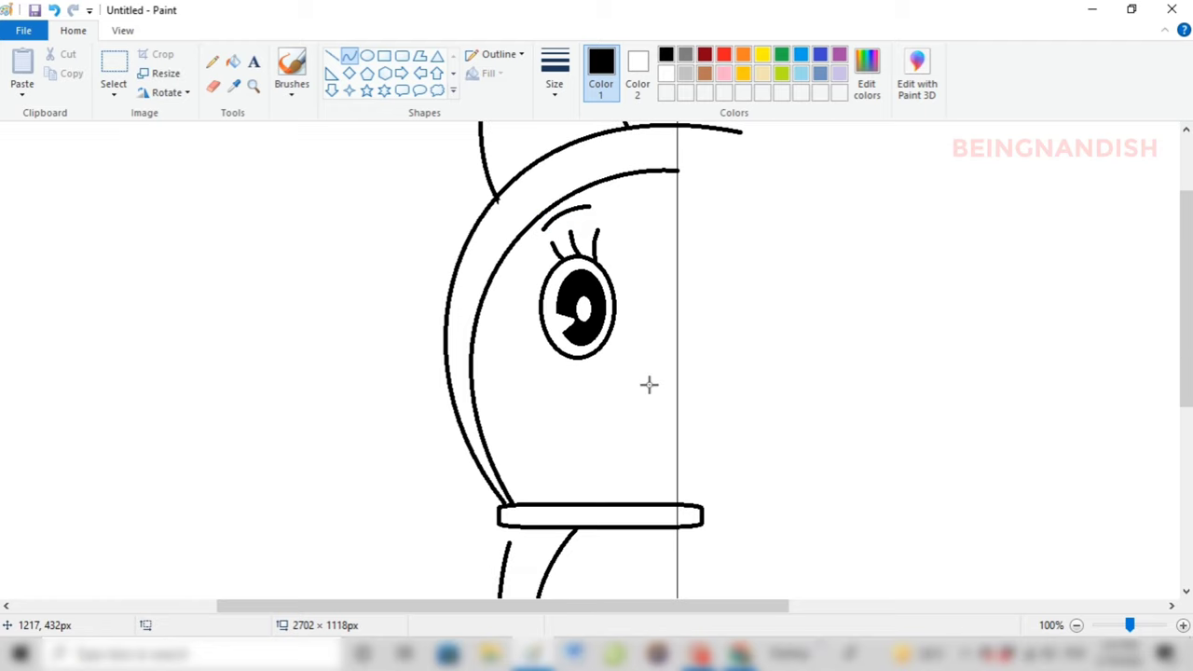
pyautogui.moveTo(619, 407)
pyautogui.mouseDown()
pyautogui.moveTo(677, 460)
pyautogui.moveTo(650, 459)
pyautogui.mouseUp()
pyautogui.click(643, 456)
pyautogui.click(618, 435)
pyautogui.moveTo(604, 395); pyautogui.dragTo(678, 401)
pyautogui.click(625, 412)
pyautogui.click(633, 401)
pyautogui.click(675, 316)
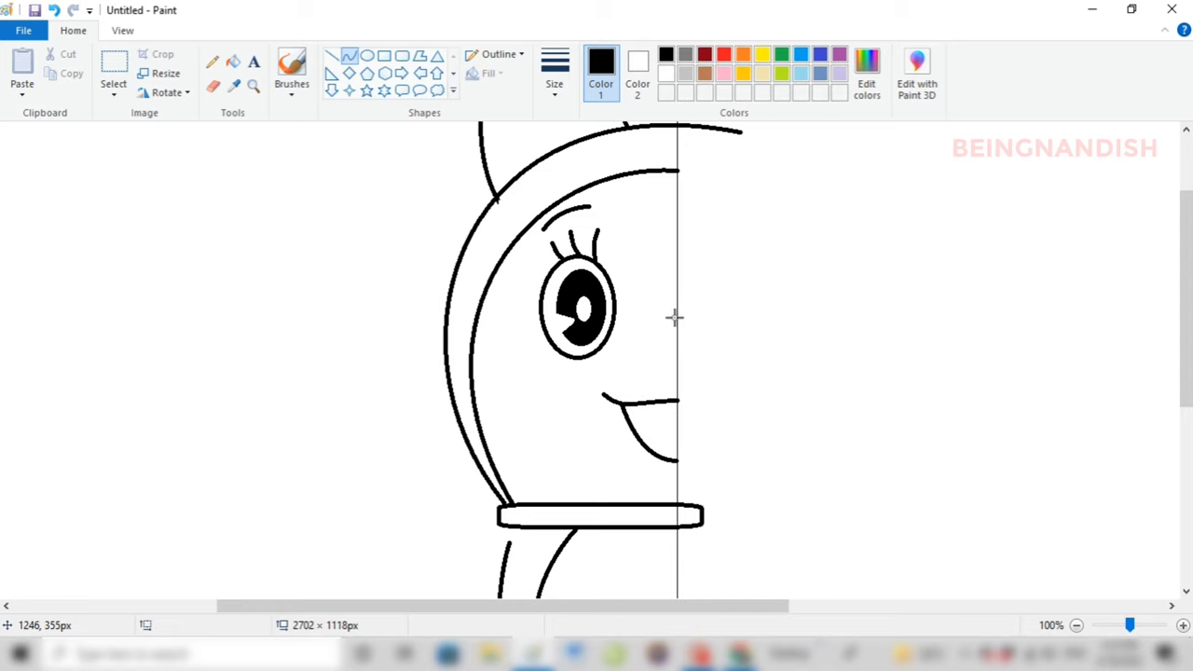
# Step: Draw an oval nose about 63 × 37 px centred on the centre line above the mouth
pyautogui.click(367, 55)
pyautogui.moveTo(649, 337); pyautogui.dragTo(707, 370)
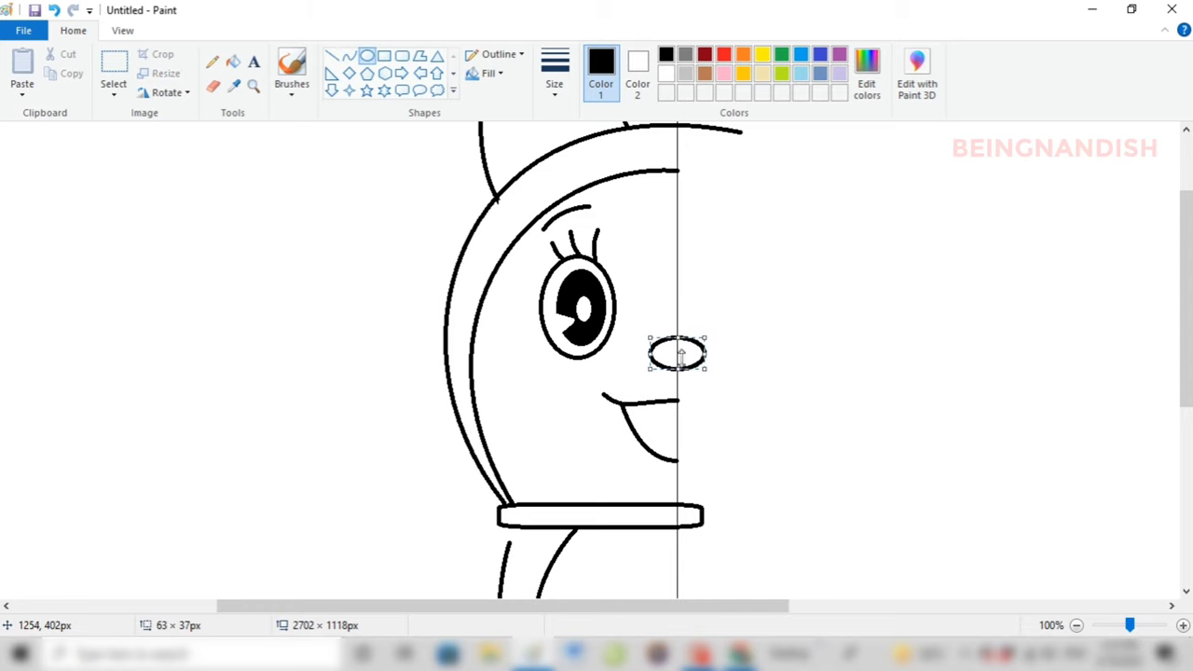
pyautogui.moveTo(651, 321)
pyautogui.mouseDown()
pyautogui.moveTo(684, 332)
pyautogui.moveTo(667, 323)
pyautogui.mouseUp()
pyautogui.click(54, 10)
# Step: Draw a short arc about 39 × 14 px above the nose and a curved tongue line inside the mouth
pyautogui.click(349, 56)
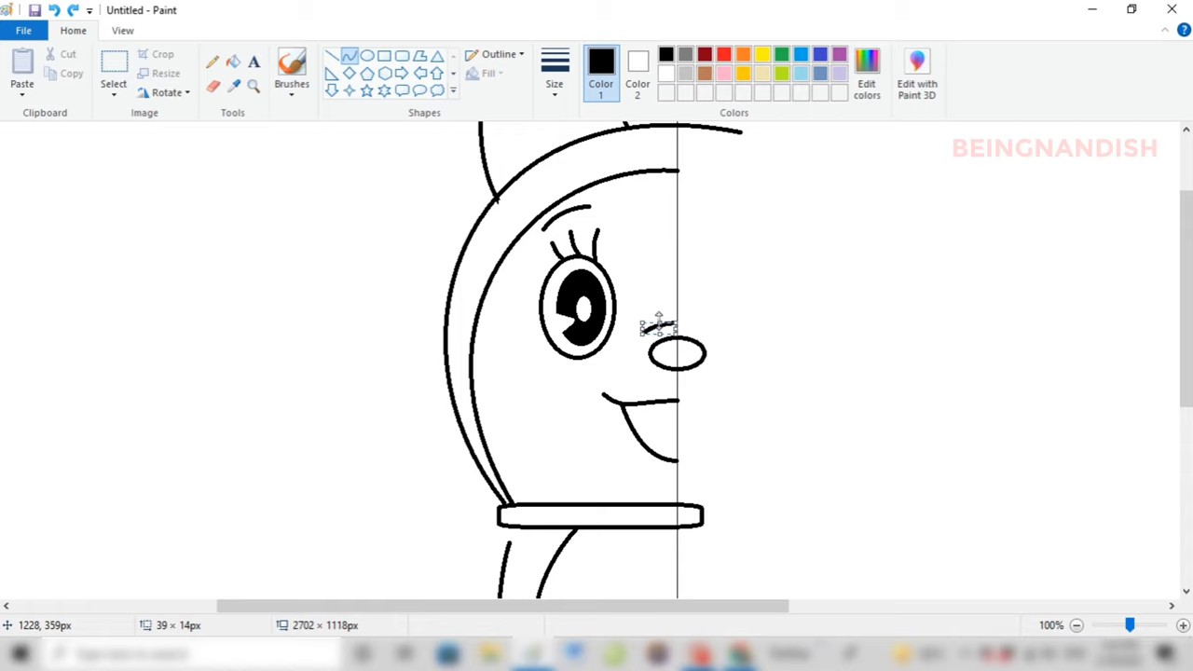
pyautogui.click(485, 206)
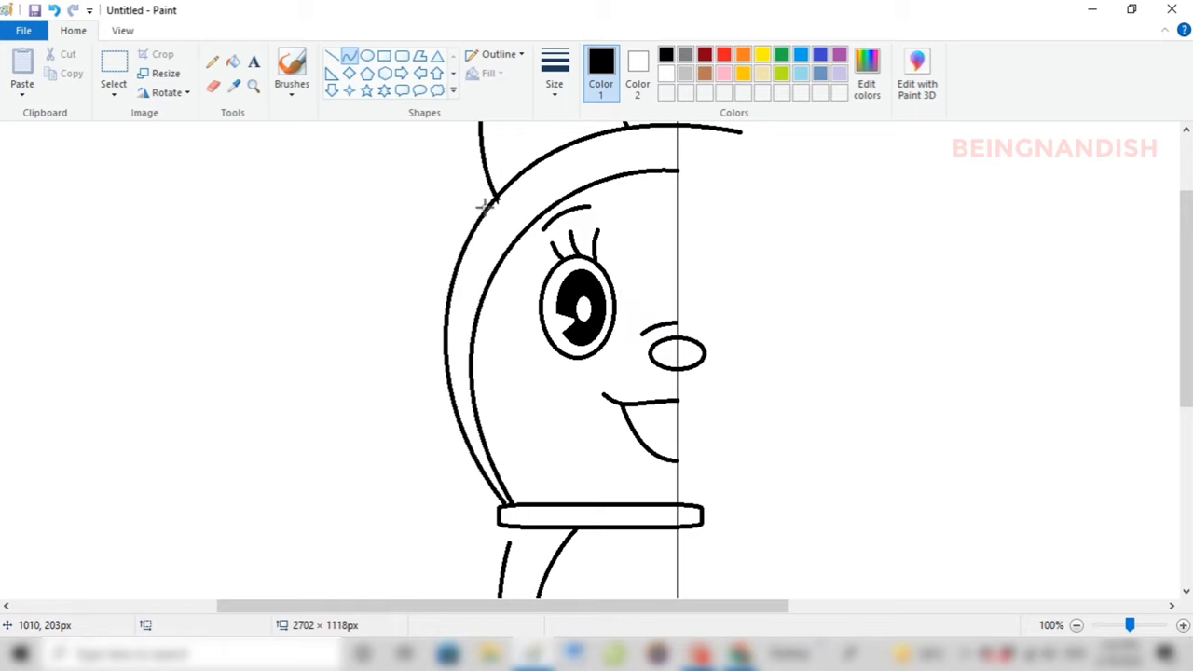
pyautogui.moveTo(658, 418); pyautogui.dragTo(660, 429)
pyautogui.click(707, 364)
# Step: Cut the half figure up to the centre line and delete the leftover guide line and strokes from the canvas
pyautogui.scroll(3, 596, 503)
pyautogui.click(122, 29)
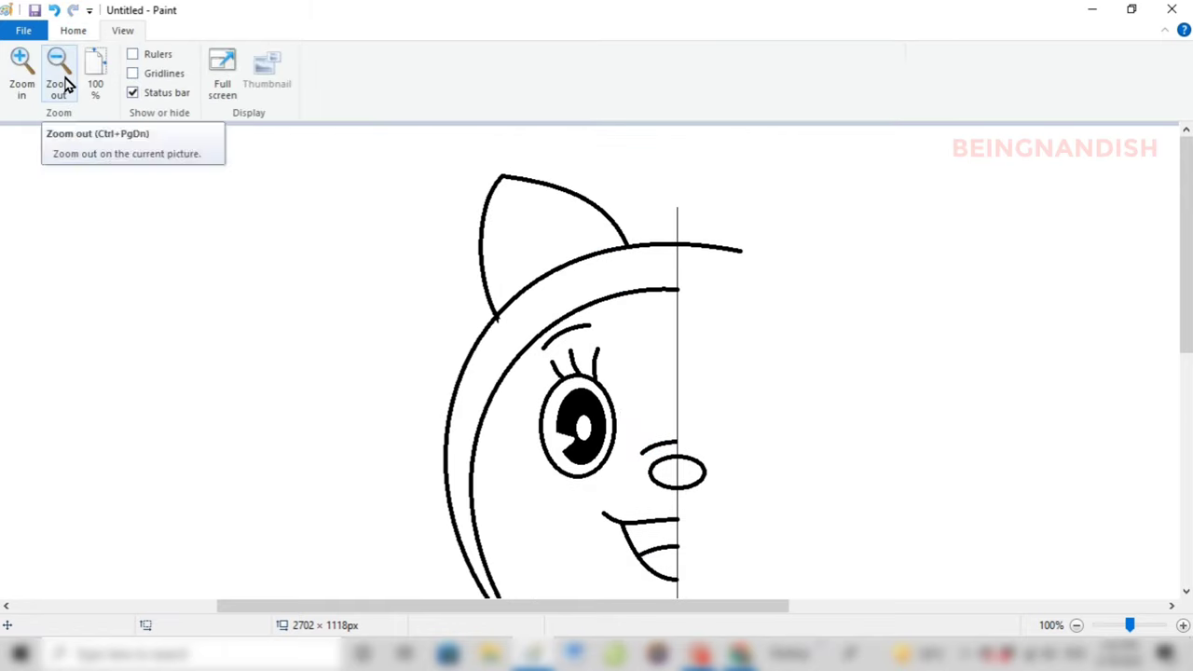
pyautogui.click(62, 80)
pyautogui.click(72, 29)
pyautogui.moveTo(372, 136); pyautogui.dragTo(453, 301)
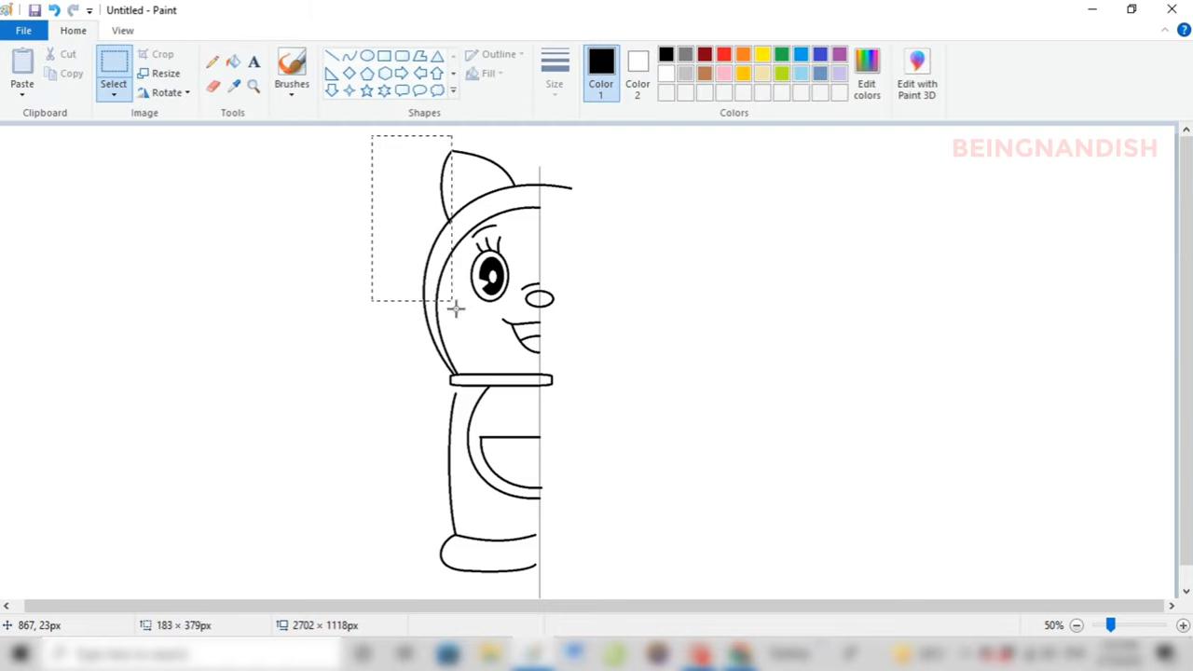
pyautogui.moveTo(375, 137)
pyautogui.mouseDown()
pyautogui.moveTo(532, 532)
pyautogui.moveTo(535, 580)
pyautogui.mouseUp()
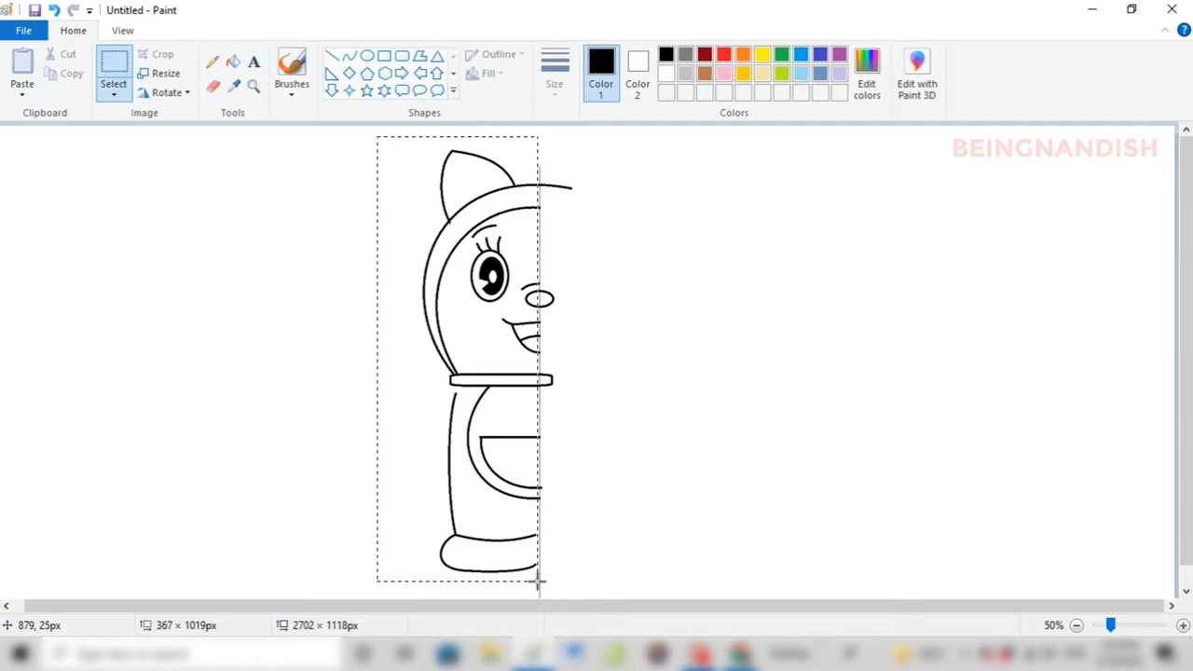
pyautogui.press('Delete')
pyautogui.moveTo(606, 594); pyautogui.dragTo(606, 596)
pyautogui.rightClick(581, 412)
pyautogui.click(634, 543)
# Step: Paste the half figure and place it near its original position on the canvas
pyautogui.hotkey('ctrl', 'v')
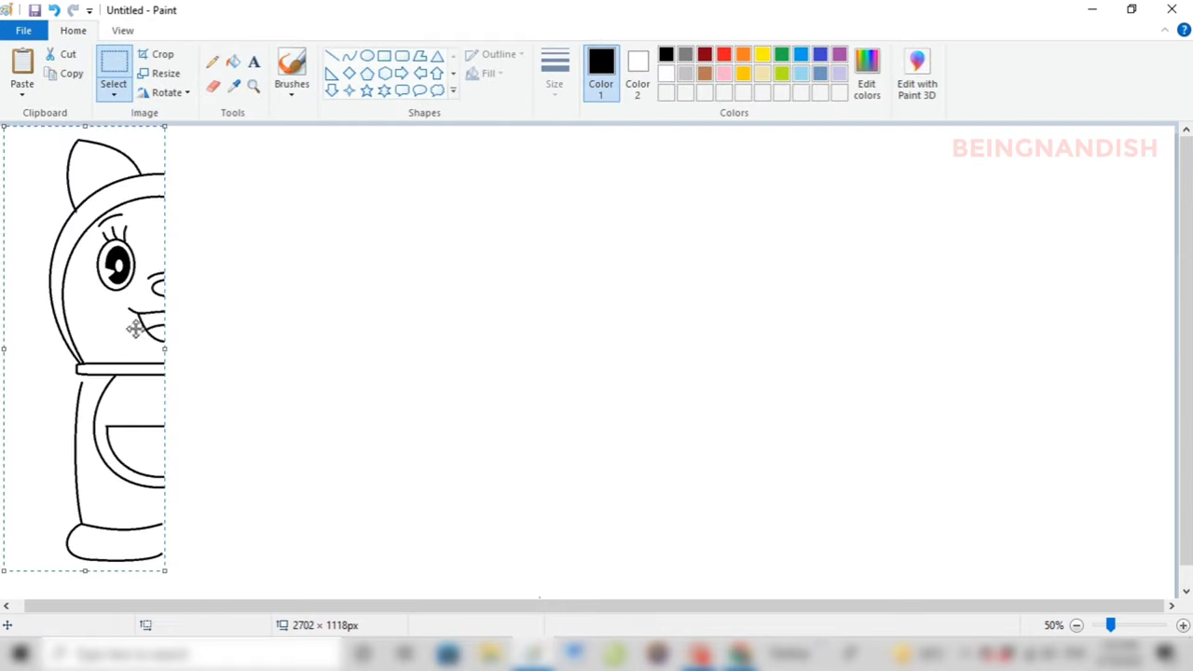
pyautogui.moveTo(136, 328); pyautogui.dragTo(496, 341)
pyautogui.click(333, 225)
# Step: Paste a second copy of the half figure and move it beside the first half
pyautogui.click(113, 88)
pyautogui.click(122, 30)
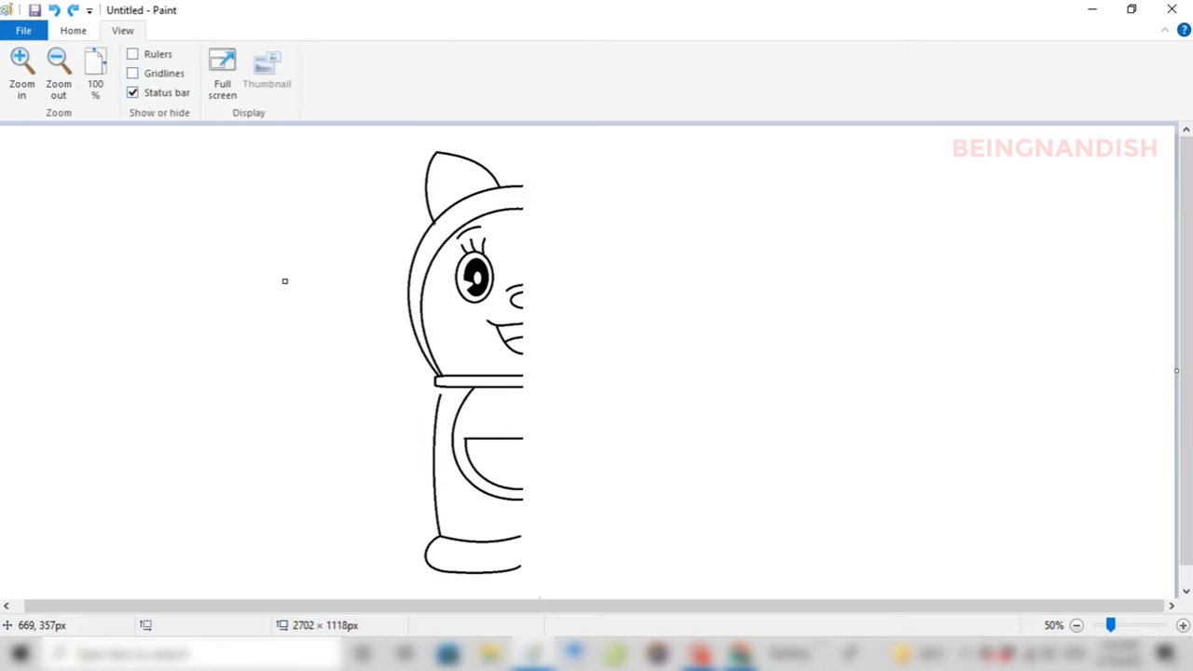
pyautogui.click(22, 70)
pyautogui.moveTo(311, 606); pyautogui.dragTo(638, 606)
pyautogui.click(73, 30)
pyautogui.click(114, 93)
pyautogui.click(228, 254)
pyautogui.hotkey('ctrl', 'v')
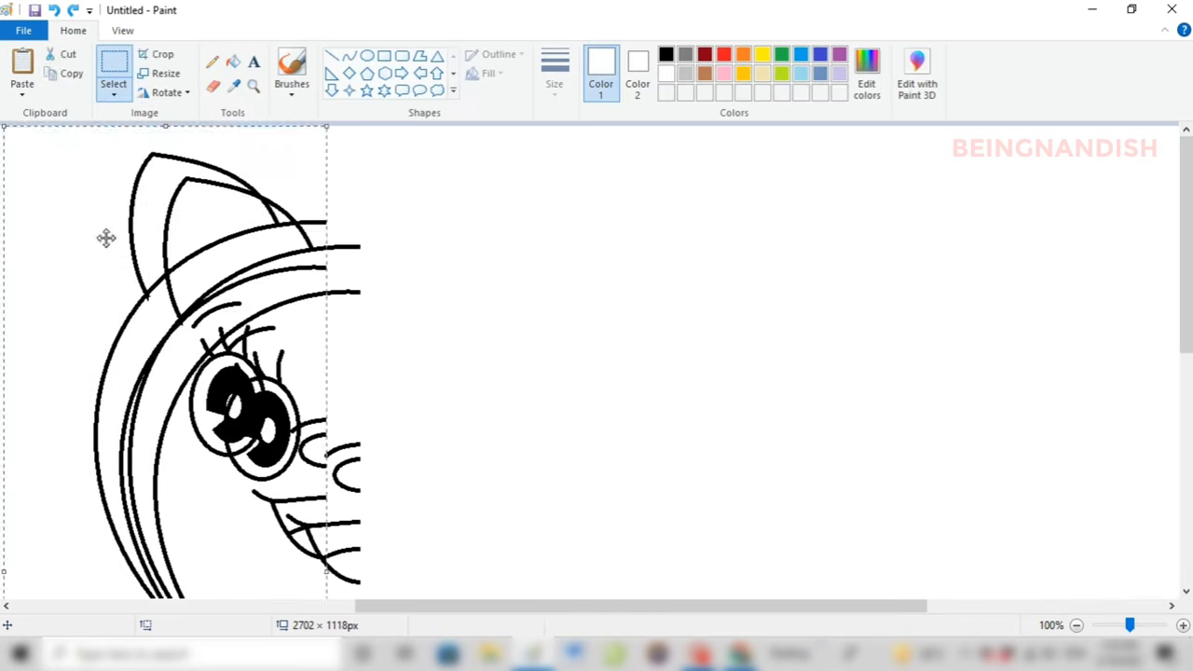
pyautogui.moveTo(106, 237); pyautogui.dragTo(460, 237)
# Step: Flip the second half horizontally and align it with the first half to complete the symmetrical figure
pyautogui.rightClick(604, 272)
pyautogui.moveTo(652, 420)
pyautogui.click(783, 506)
pyautogui.moveTo(409, 331); pyautogui.dragTo(414, 357)
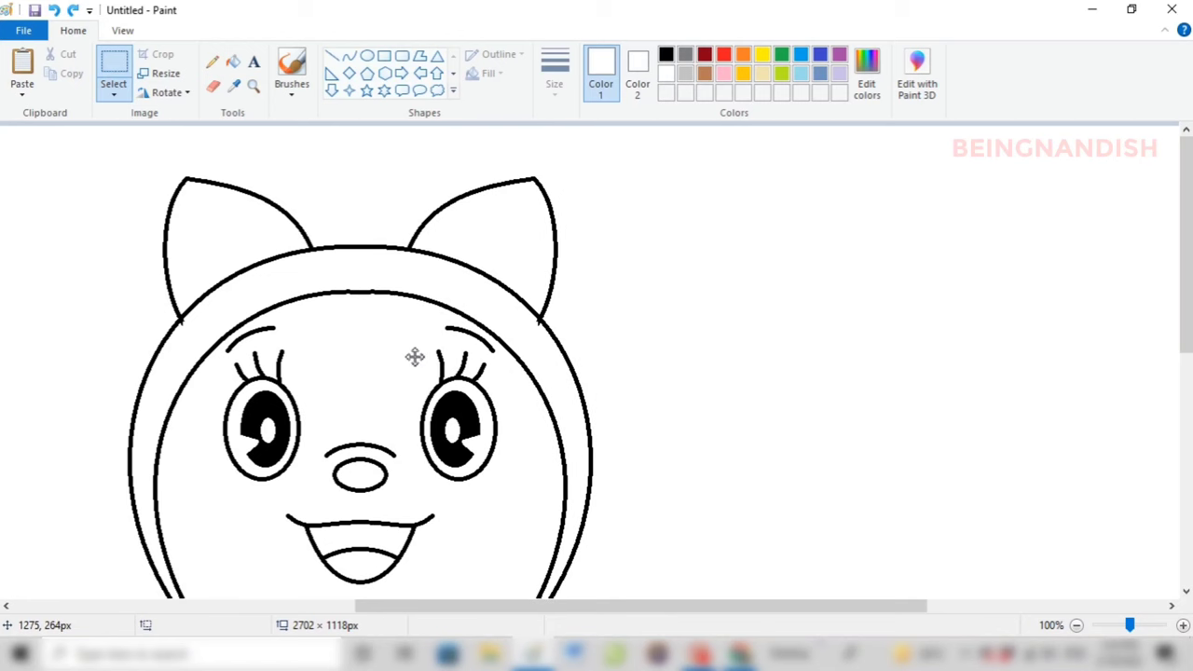
# Step: Close the white wedge in the mirrored eye's pupil with a black curve and fill it with black
pyautogui.click(122, 30)
pyautogui.click(21, 70)
pyautogui.click(73, 29)
pyautogui.click(213, 86)
pyautogui.scroll(-2, 372, 397)
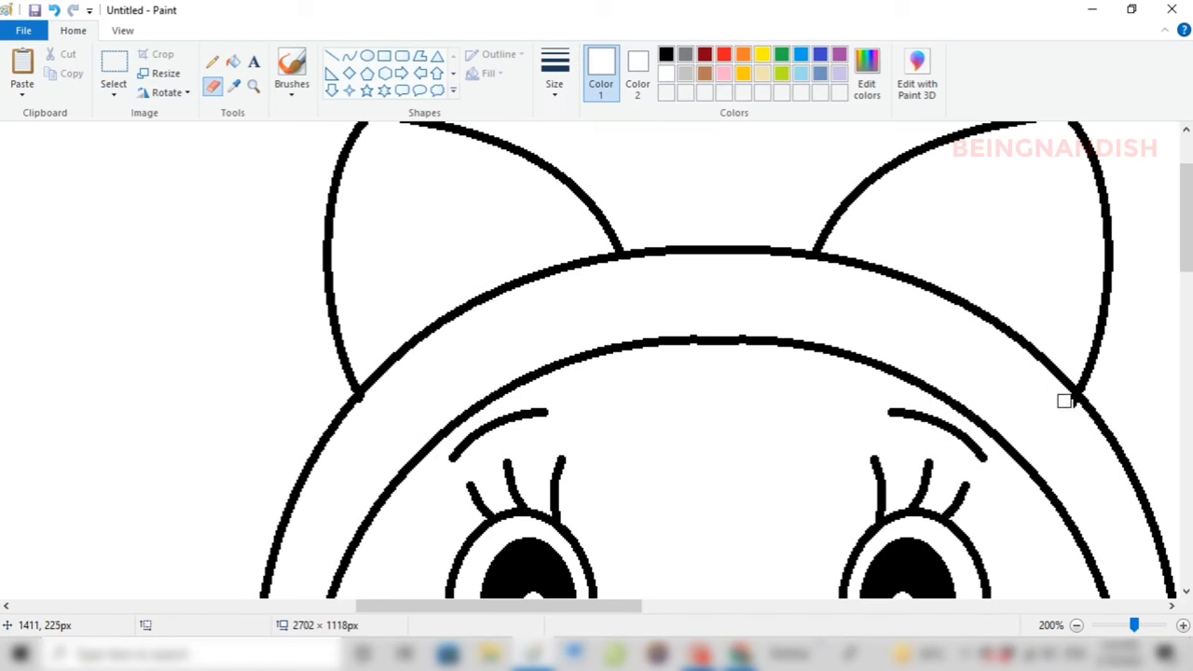
pyautogui.scroll(-3, 1006, 401)
pyautogui.click(350, 56)
pyautogui.click(665, 55)
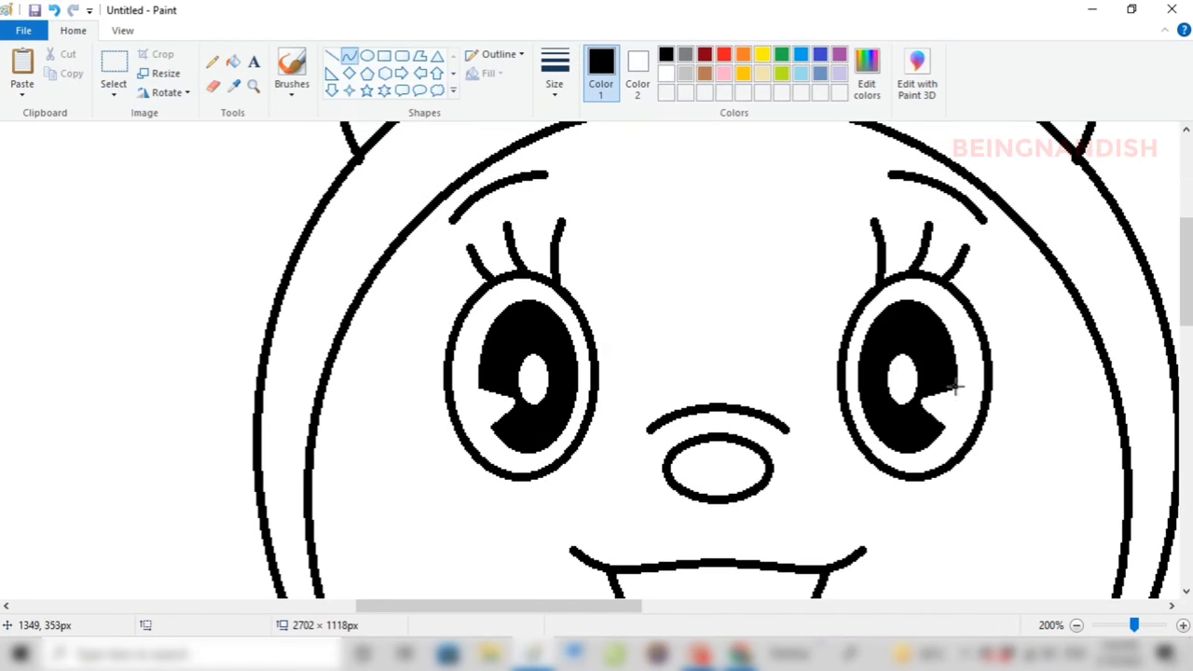
pyautogui.moveTo(957, 388); pyautogui.dragTo(944, 429)
pyautogui.click(953, 409)
pyautogui.click(233, 61)
pyautogui.click(940, 407)
# Step: Cut a white wedge into the lower inner side of the mirrored eye's pupil to match the other eye
pyautogui.click(332, 56)
pyautogui.click(668, 73)
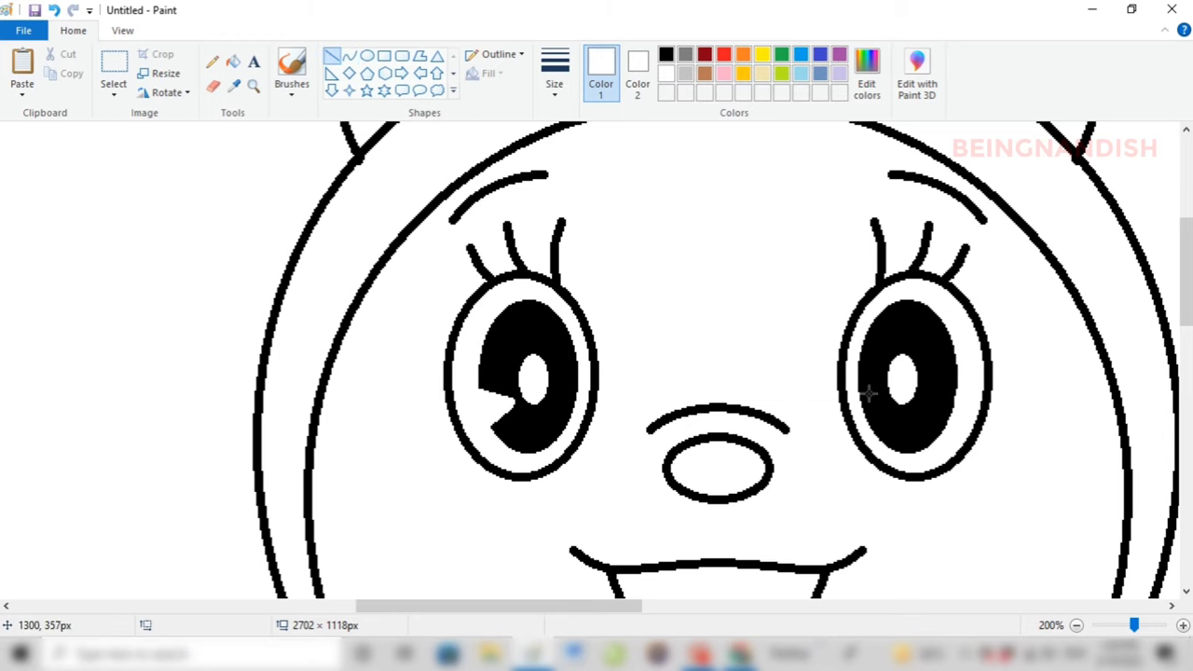
pyautogui.moveTo(860, 395)
pyautogui.mouseDown()
pyautogui.moveTo(886, 400)
pyautogui.moveTo(868, 423)
pyautogui.mouseUp()
pyautogui.click(233, 62)
pyautogui.click(872, 406)
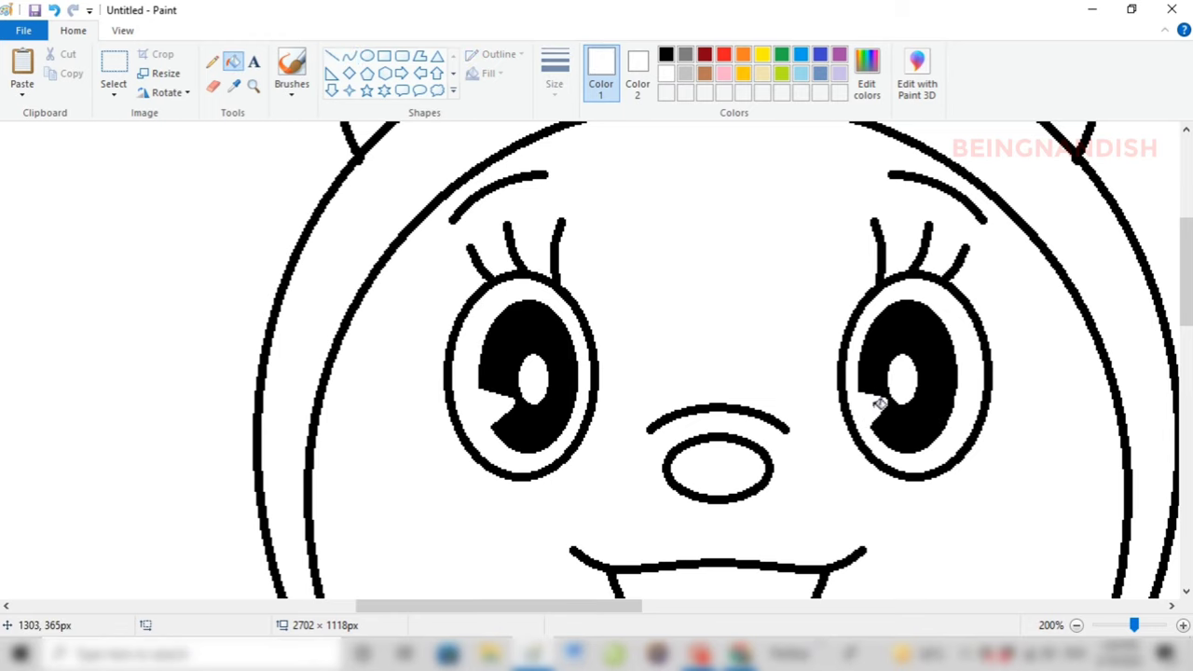
# Step: Set the line thickness and close the inner end of the right-hand foot with a black curve
pyautogui.click(123, 30)
pyautogui.click(59, 73)
pyautogui.scroll(-3, 323, 228)
pyautogui.click(59, 72)
pyautogui.click(21, 70)
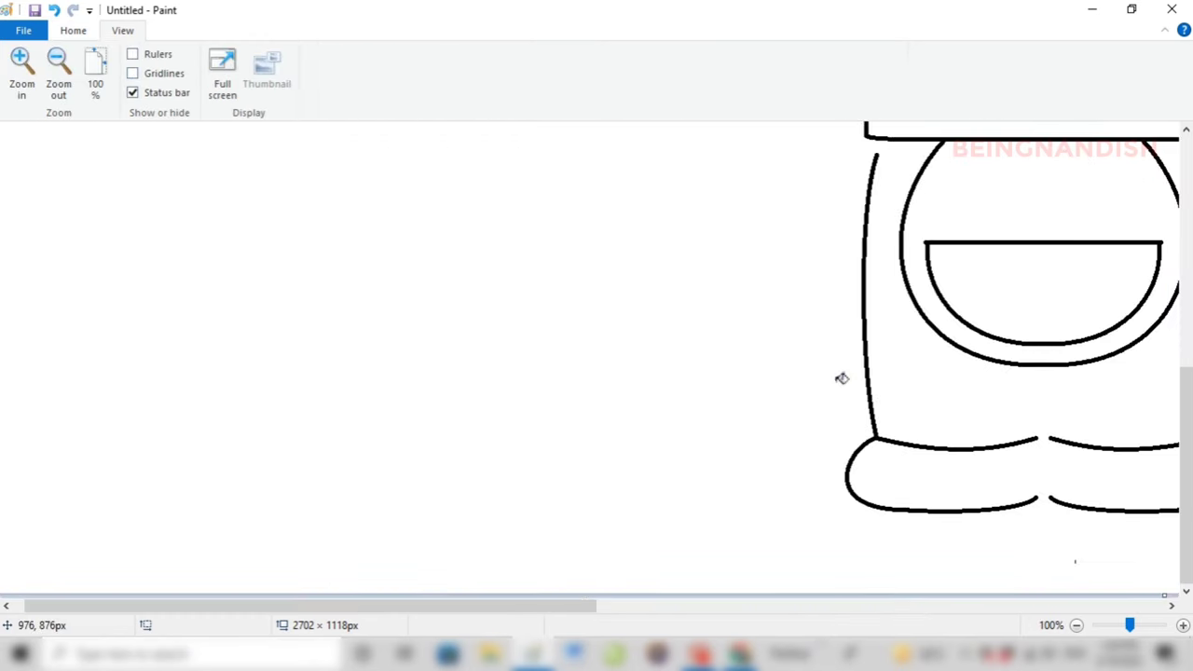
pyautogui.moveTo(607, 607); pyautogui.dragTo(814, 606)
pyautogui.click(73, 30)
pyautogui.click(553, 75)
pyautogui.click(575, 192)
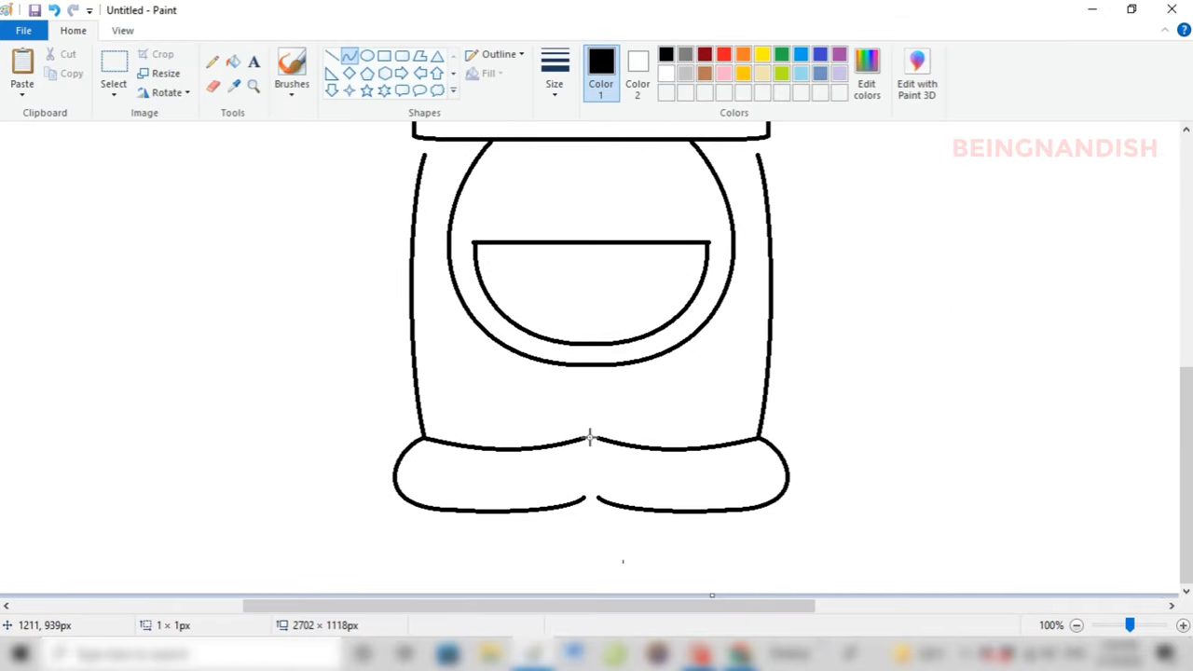
pyautogui.moveTo(591, 437); pyautogui.dragTo(600, 498)
pyautogui.moveTo(594, 472)
pyautogui.mouseDown()
pyautogui.moveTo(606, 470)
pyautogui.moveTo(599, 442)
pyautogui.moveTo(599, 498)
pyautogui.mouseUp()
pyautogui.click(626, 417)
# Step: Join the inner ends of the left-hand foot and draw a vertical leg divider with a short arc across its upper end
pyautogui.click(586, 439)
pyautogui.click(587, 494)
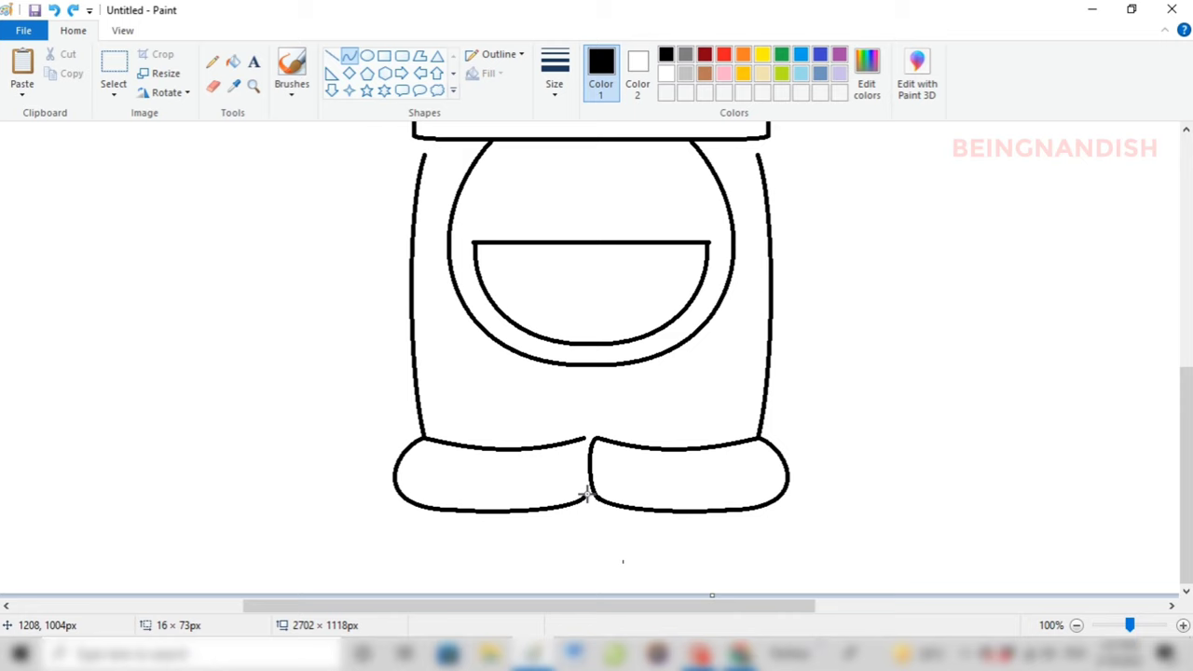
pyautogui.click(618, 407)
pyautogui.click(332, 56)
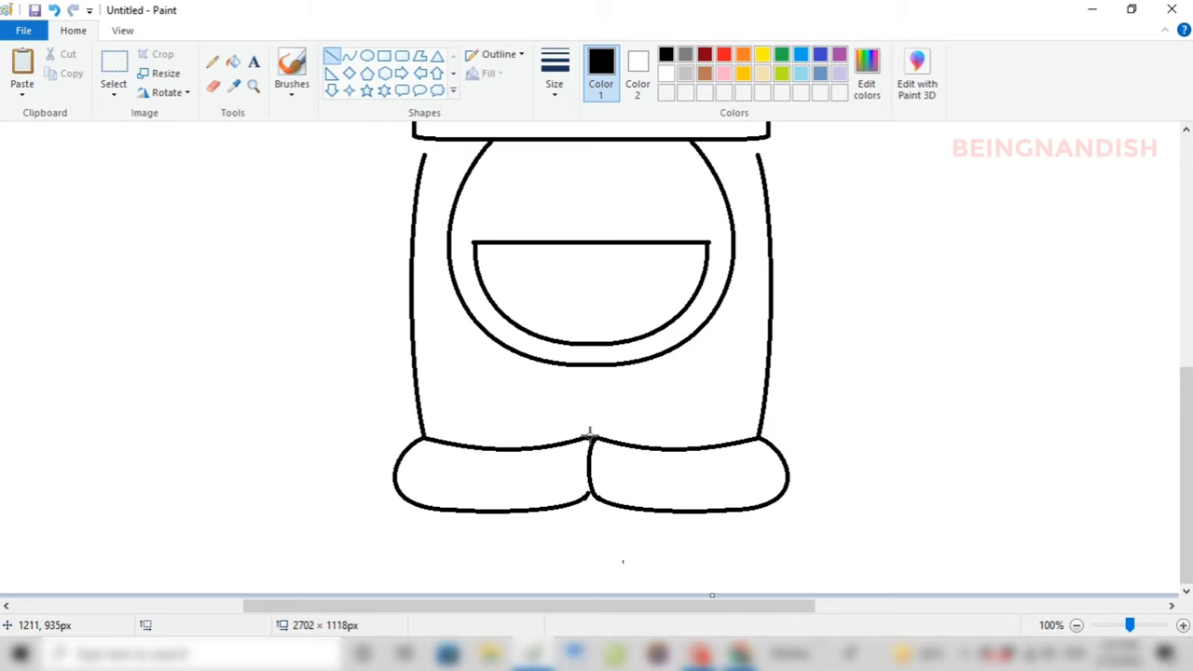
pyautogui.moveTo(589, 434); pyautogui.dragTo(590, 380)
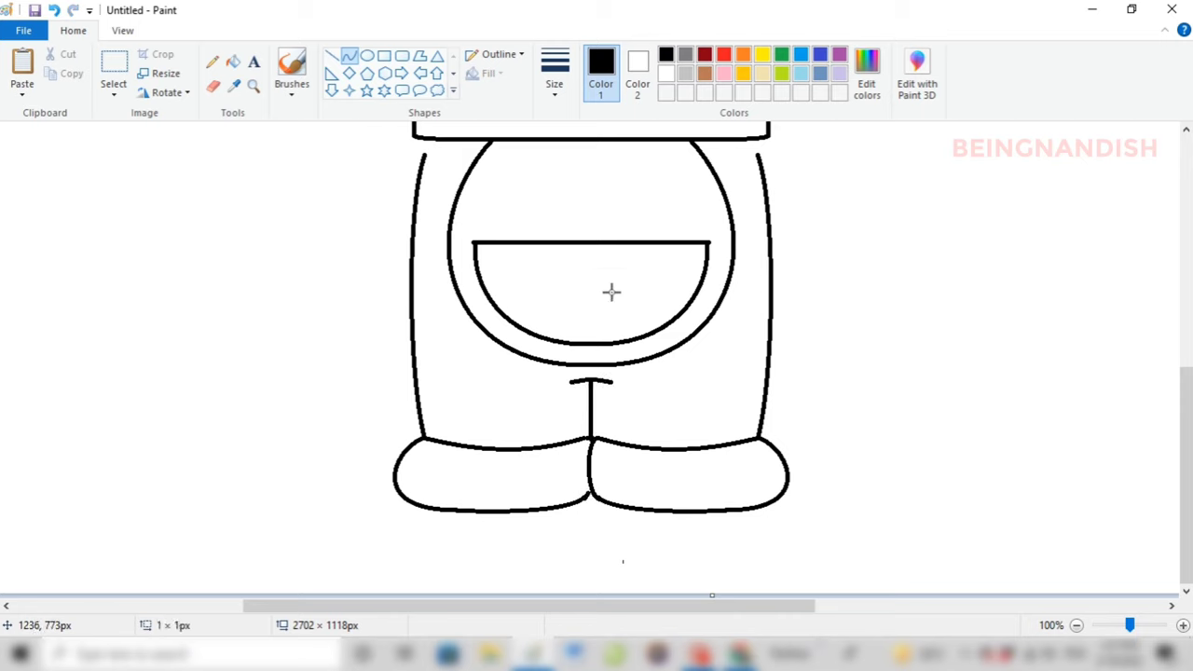
# Step: Draw a diagonal line about 56 × 56 px across the belly pocket's upper left corner
pyautogui.click(332, 56)
pyautogui.scroll(3, 541, 335)
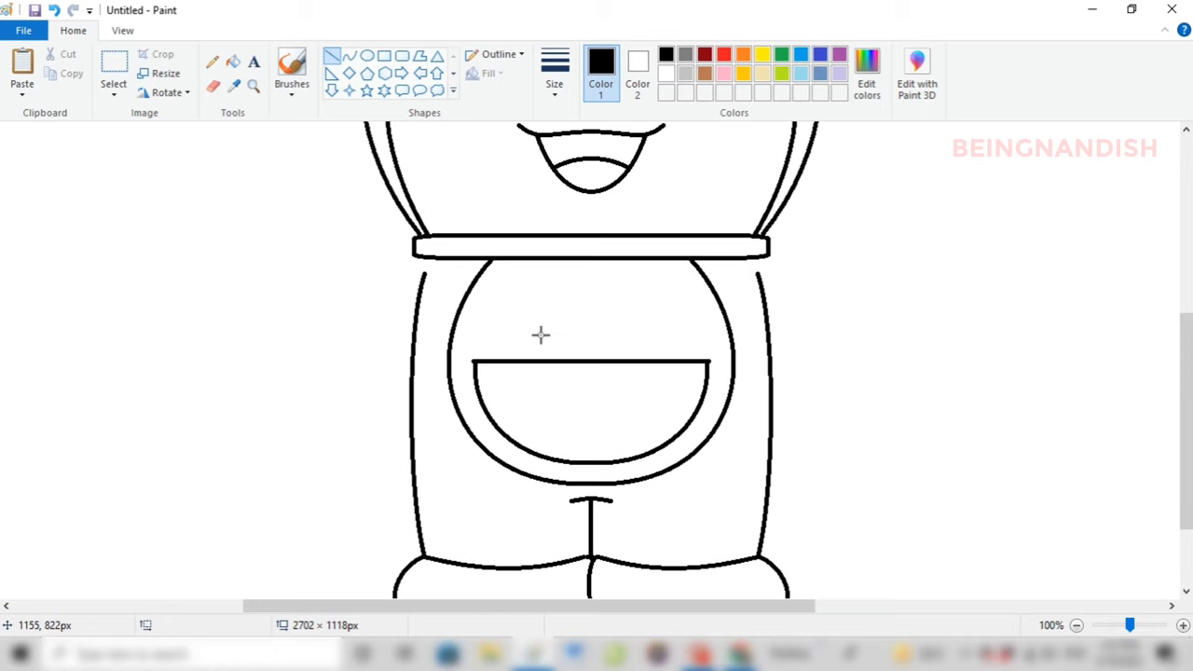
pyautogui.moveTo(533, 363); pyautogui.dragTo(486, 405)
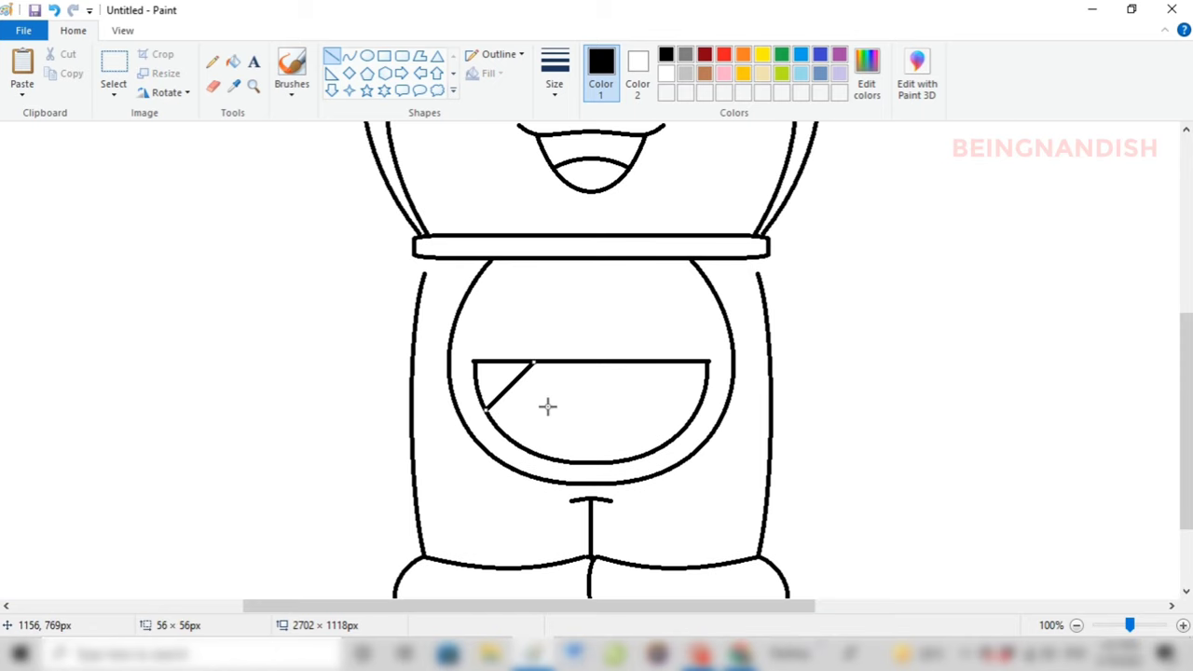
# Step: Undo the diagonal lines drawn across the belly pocket's upper left corner
pyautogui.moveTo(552, 362); pyautogui.dragTo(494, 421)
pyautogui.hotkey('ctrl', 'z')
pyautogui.hotkey('ctrl', 'z')
# Step: Draw a circle about 65 × 65 px overlapping the collar's centre and erase the collar lines inside it
pyautogui.click(369, 58)
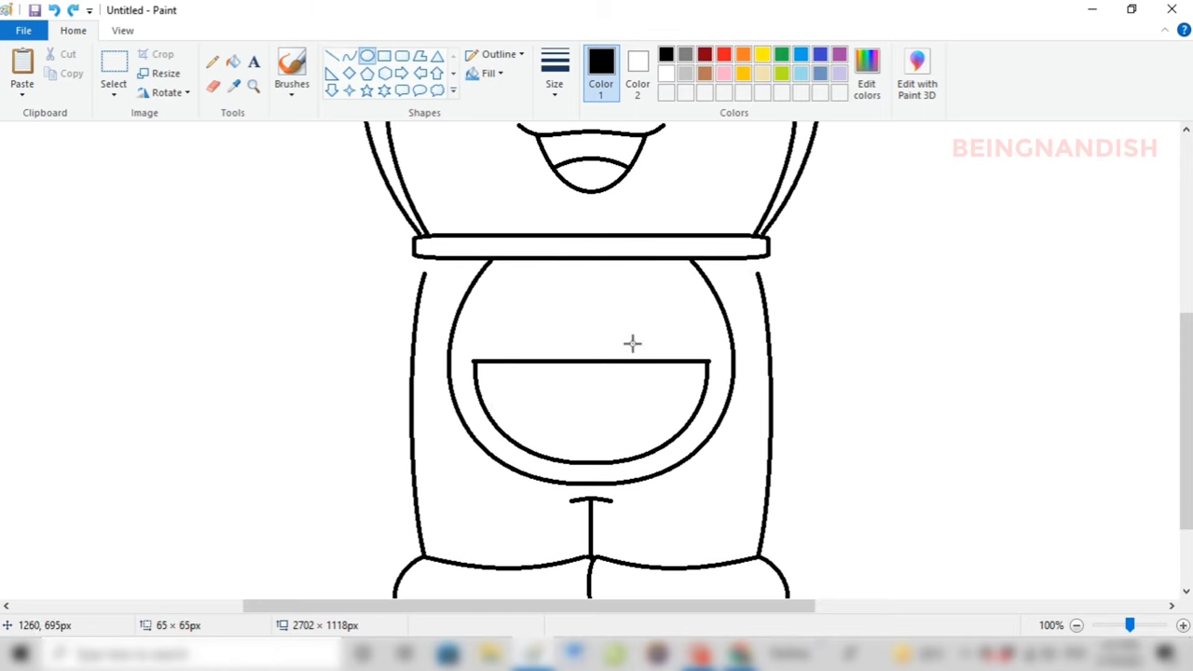
pyautogui.moveTo(565, 251); pyautogui.dragTo(642, 328)
pyautogui.moveTo(614, 284); pyautogui.dragTo(600, 290)
pyautogui.click(213, 87)
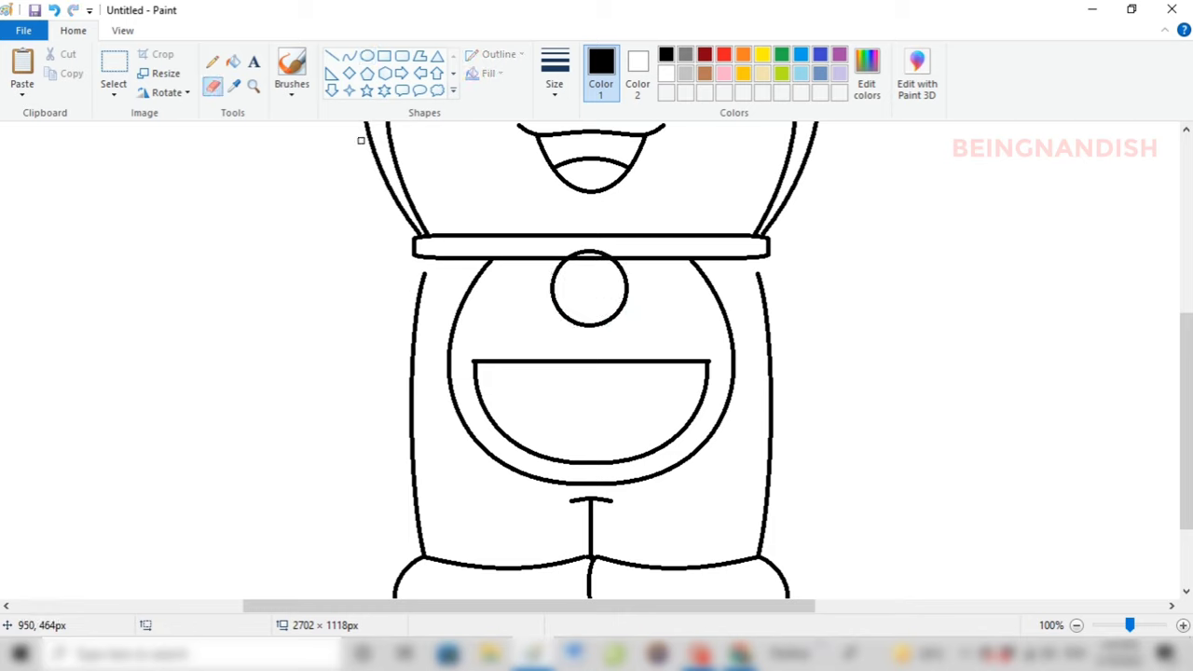
# Step: Turn the circle into a bell with two curved bands, a small round hole and a vertical slit below it
pyautogui.click(348, 56)
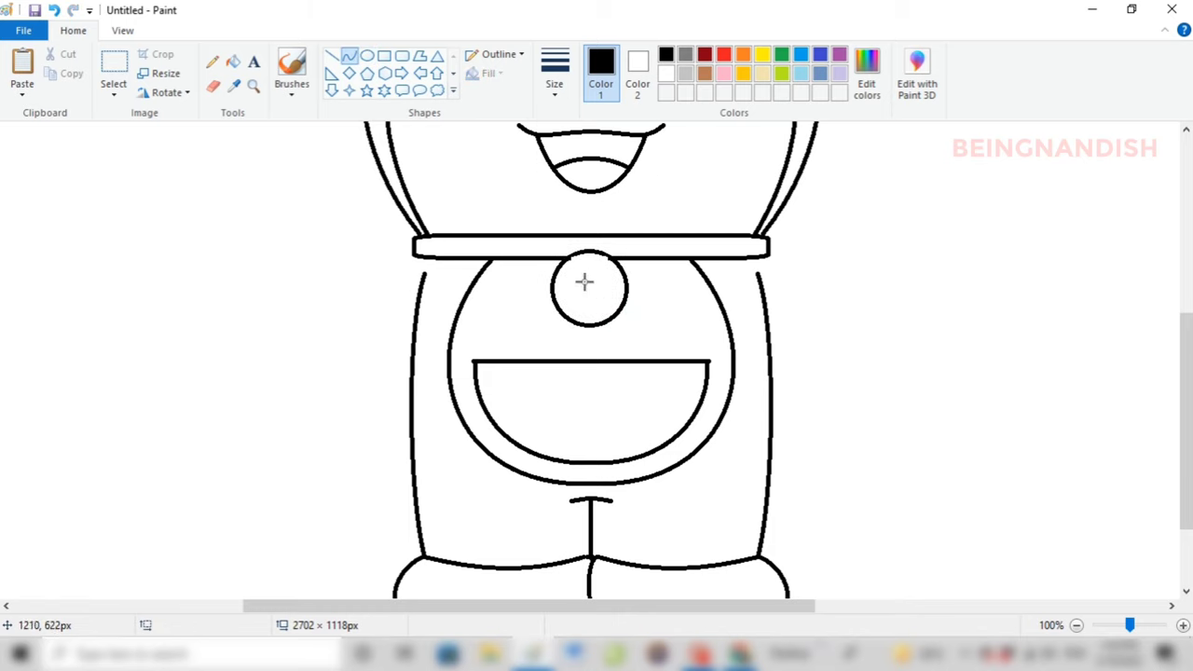
pyautogui.doubleClick(591, 263)
pyautogui.click(640, 214)
pyautogui.doubleClick(590, 275)
pyautogui.moveTo(554, 280)
pyautogui.mouseDown()
pyautogui.moveTo(626, 280)
pyautogui.moveTo(589, 326)
pyautogui.mouseUp()
pyautogui.click(367, 57)
pyautogui.click(331, 56)
# Step: Draw a black circle for a hand, separate from the body's left side and just below collar height
pyautogui.moveTo(549, 607); pyautogui.dragTo(504, 610)
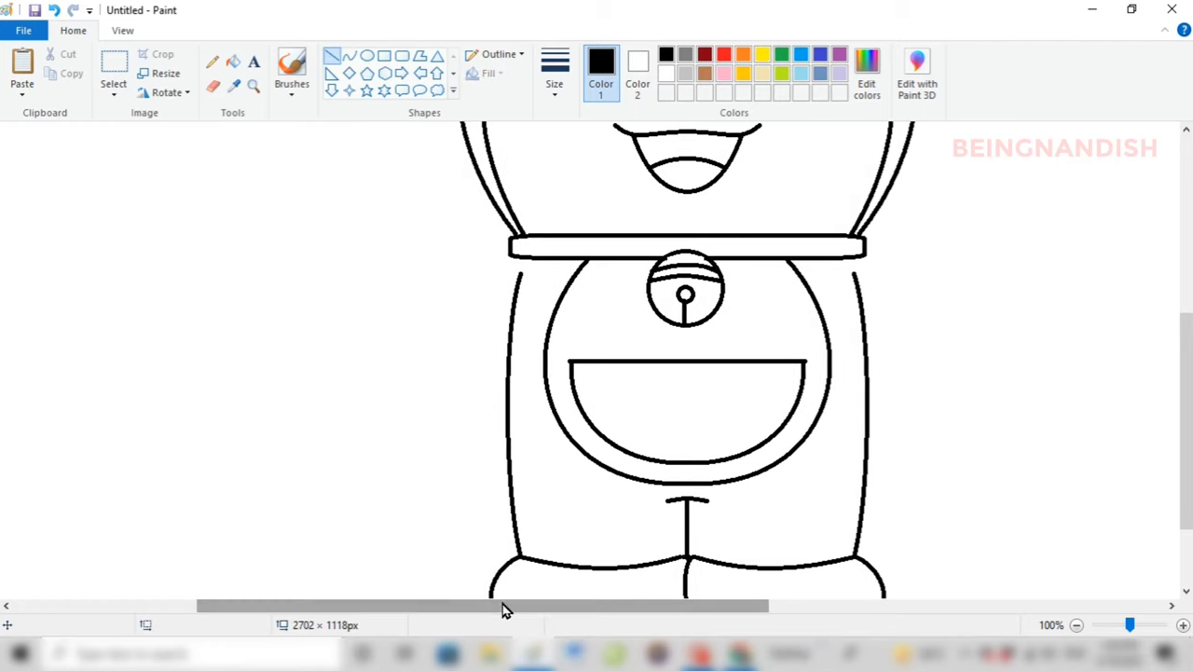
pyautogui.click(367, 56)
pyautogui.scroll(3, 376, 258)
pyautogui.click(122, 31)
pyautogui.click(59, 71)
pyautogui.moveTo(327, 345)
pyautogui.mouseDown()
pyautogui.moveTo(369, 402)
pyautogui.moveTo(378, 391)
pyautogui.mouseUp()
pyautogui.click(355, 324)
# Step: Copy the hand circle and place the duplicate against the right side of the head as a raised hand
pyautogui.moveTo(338, 350); pyautogui.dragTo(408, 429)
pyautogui.rightClick(377, 390)
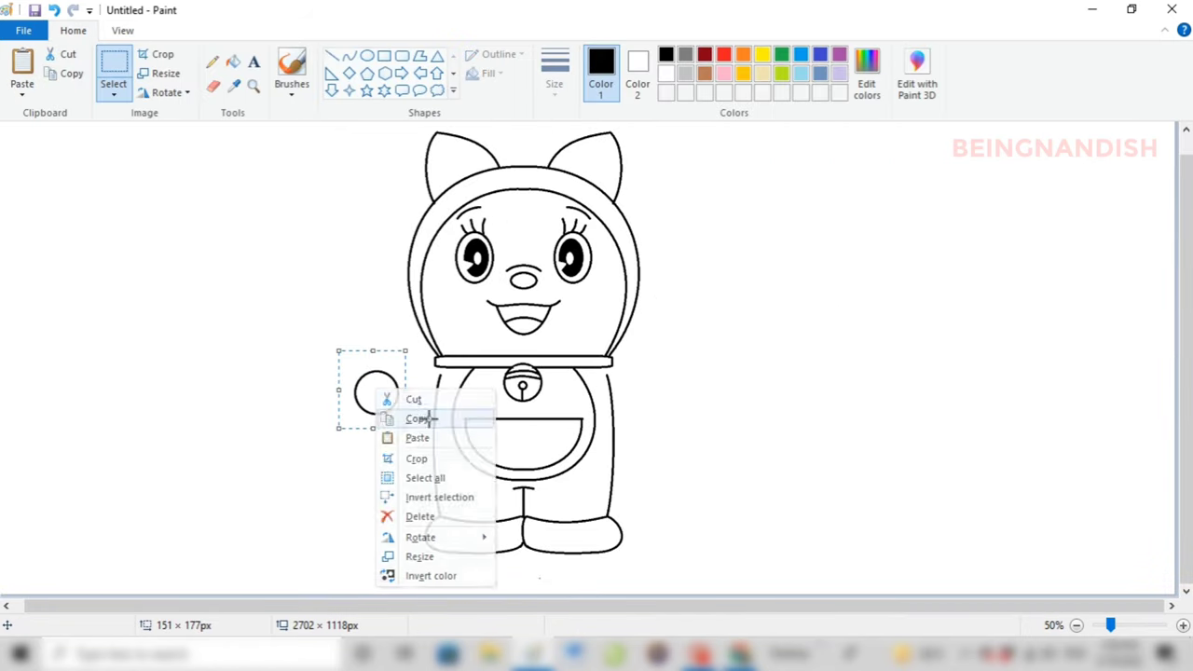
pyautogui.click(426, 417)
pyautogui.hotkey('ctrl', 'v')
pyautogui.moveTo(52, 166)
pyautogui.mouseDown()
pyautogui.moveTo(664, 298)
pyautogui.moveTo(614, 404)
pyautogui.moveTo(640, 383)
pyautogui.moveTo(632, 389)
pyautogui.mouseUp()
# Step: Draw curved arm outlines connecting the raised right-hand circle and the left-hand circle to the body
pyautogui.click(348, 56)
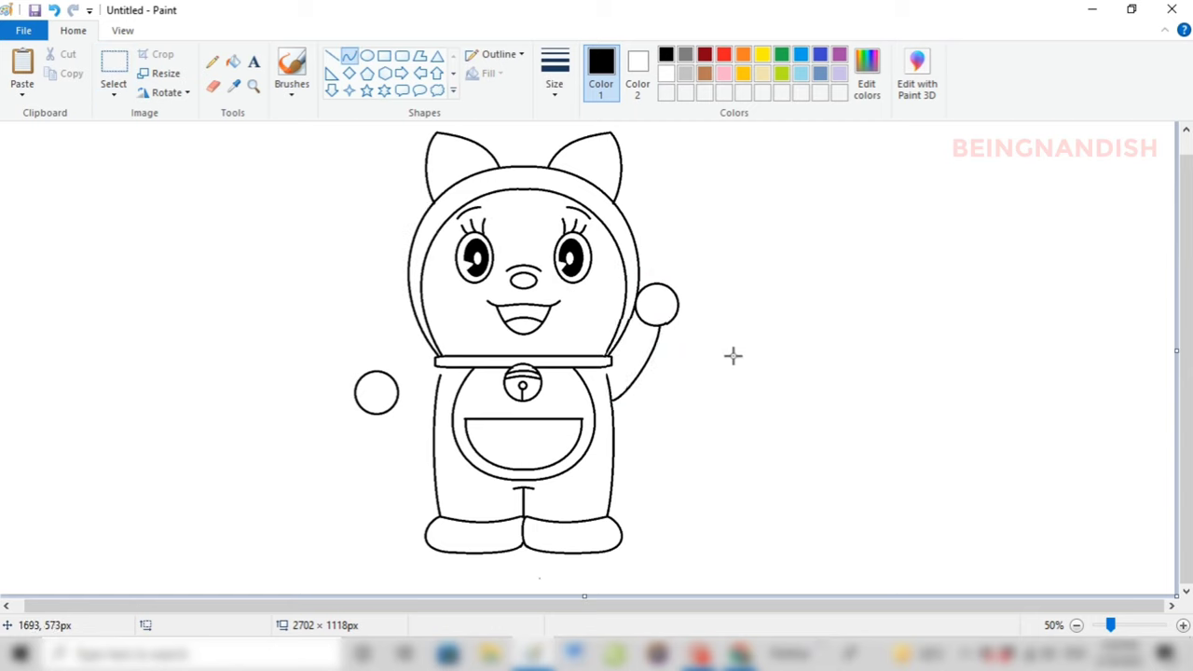
pyautogui.click(632, 317)
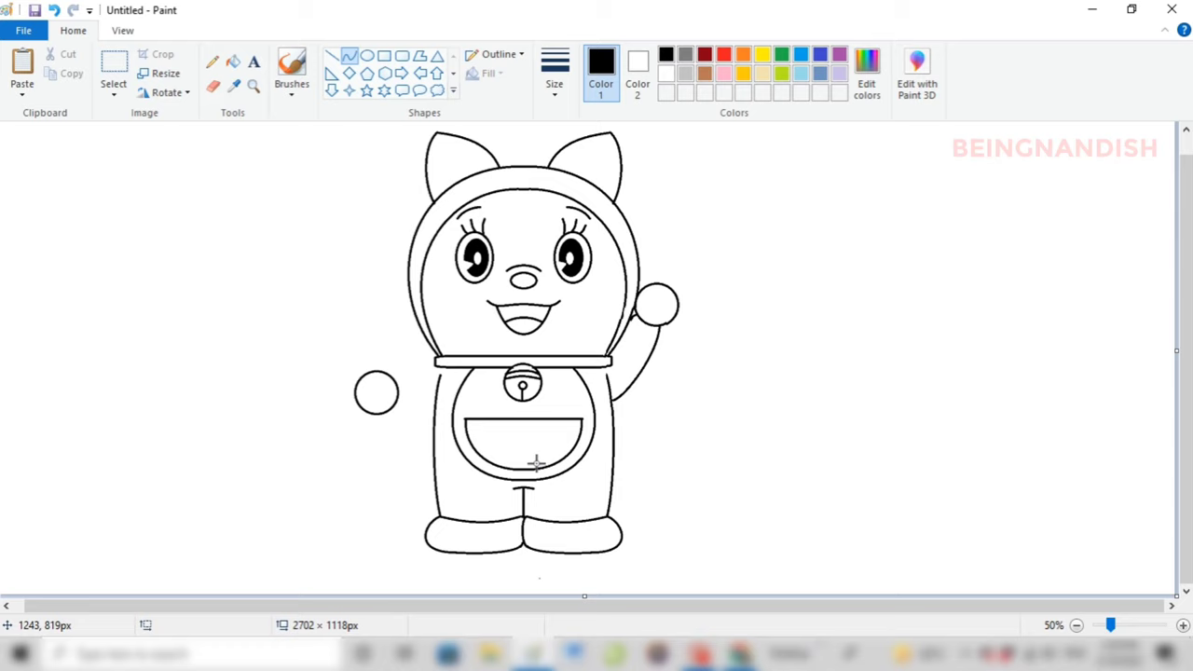
pyautogui.moveTo(431, 403); pyautogui.dragTo(434, 404)
pyautogui.click(402, 411)
pyautogui.click(418, 408)
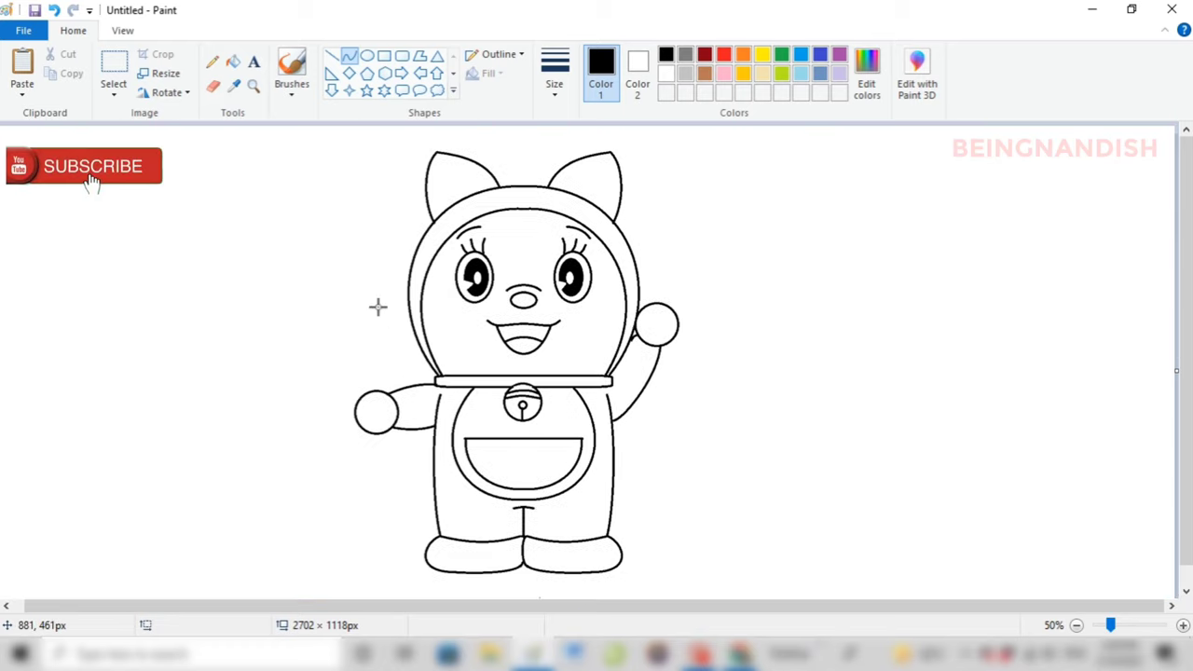
# Step: Fill the hood around the face, the body and both arms with yellow
pyautogui.click(742, 74)
pyautogui.click(233, 61)
pyautogui.click(573, 211)
pyautogui.click(762, 54)
pyautogui.click(610, 223)
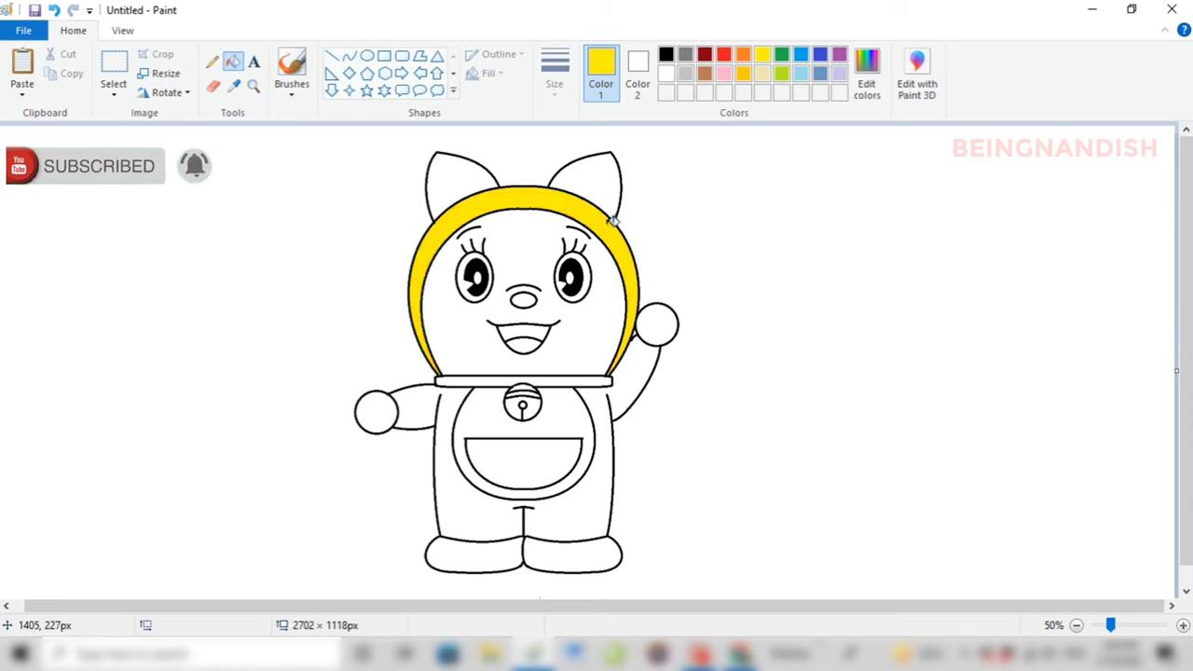
pyautogui.click(637, 365)
# Step: Mix a custom dark blue and fill the collar with it
pyautogui.click(866, 75)
pyautogui.click(687, 205)
pyautogui.moveTo(807, 285); pyautogui.dragTo(782, 322)
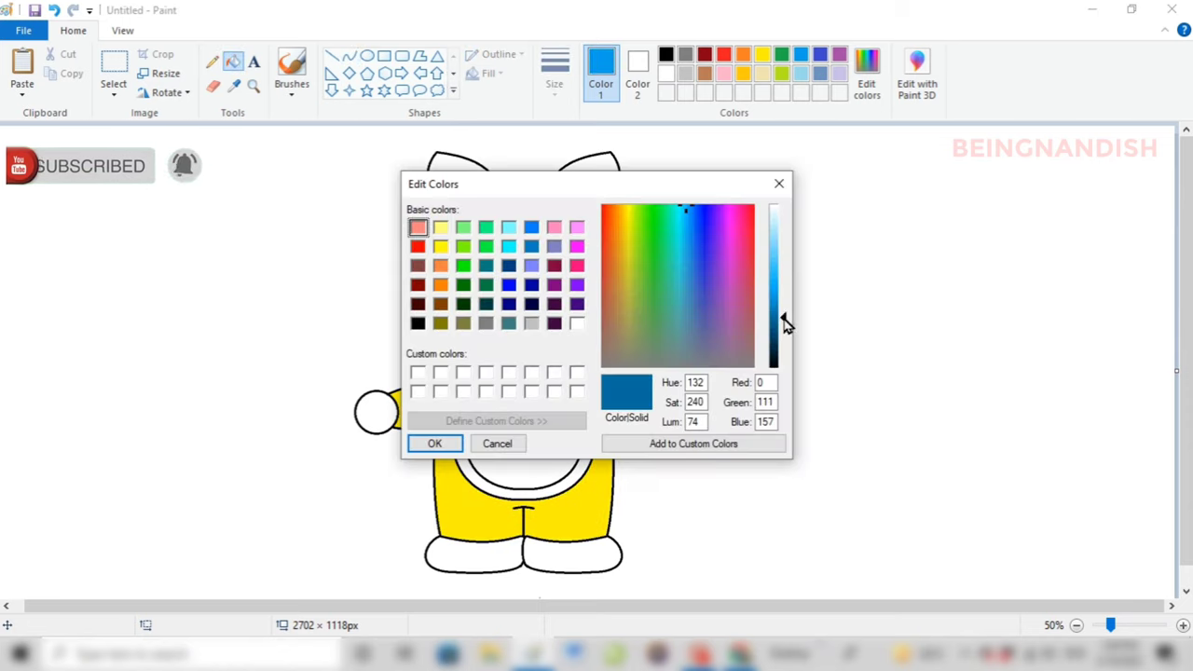
pyautogui.click(428, 442)
pyautogui.click(502, 381)
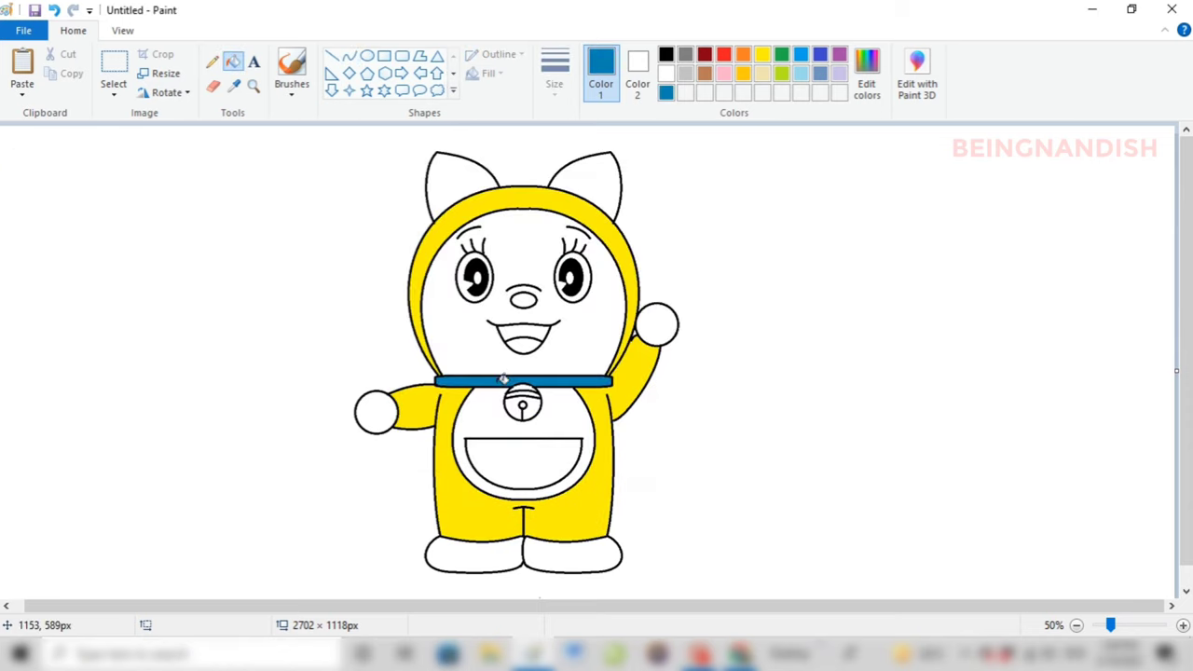
# Step: Fill both ears red, recolouring them with a custom bright red
pyautogui.click(723, 54)
pyautogui.click(461, 191)
pyautogui.click(584, 179)
pyautogui.click(867, 74)
pyautogui.click(418, 248)
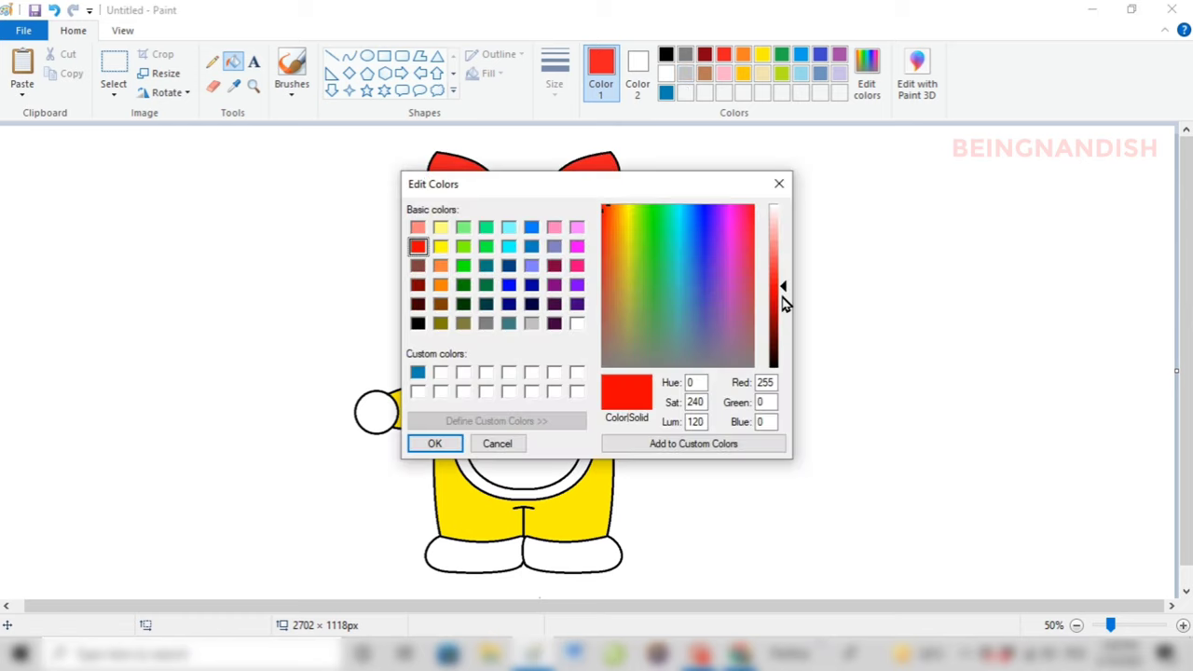
pyautogui.click(425, 441)
pyautogui.click(595, 172)
# Step: Fill the collar bell with yellow and the oval nose with rose pink
pyautogui.click(763, 58)
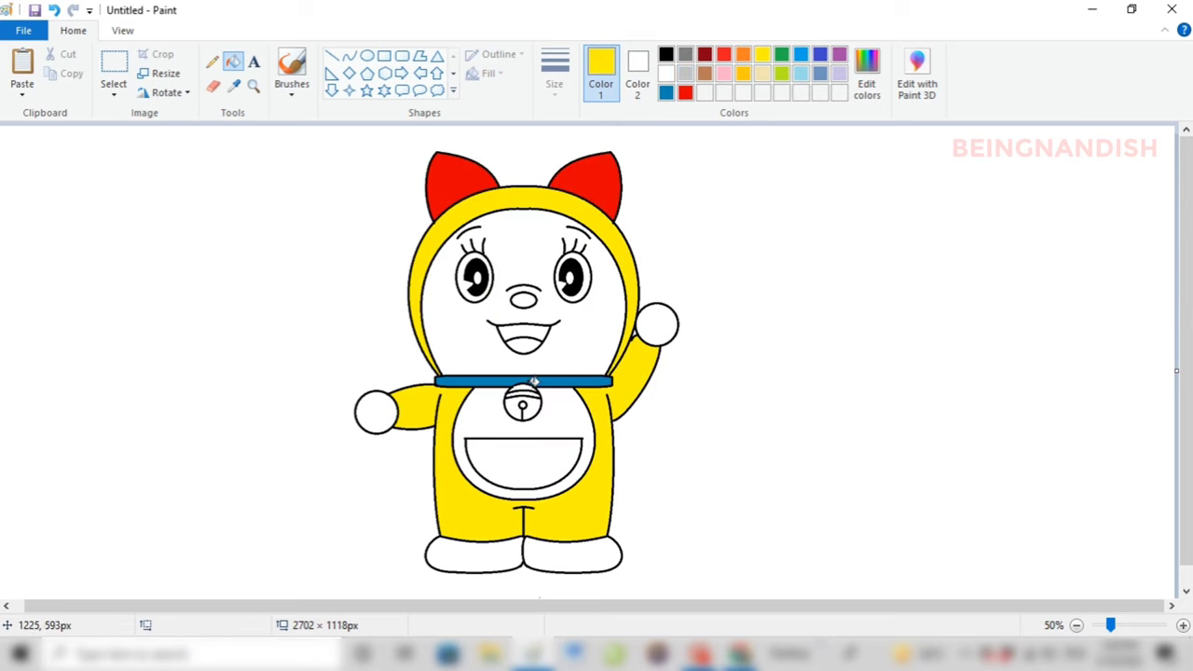
pyautogui.click(533, 397)
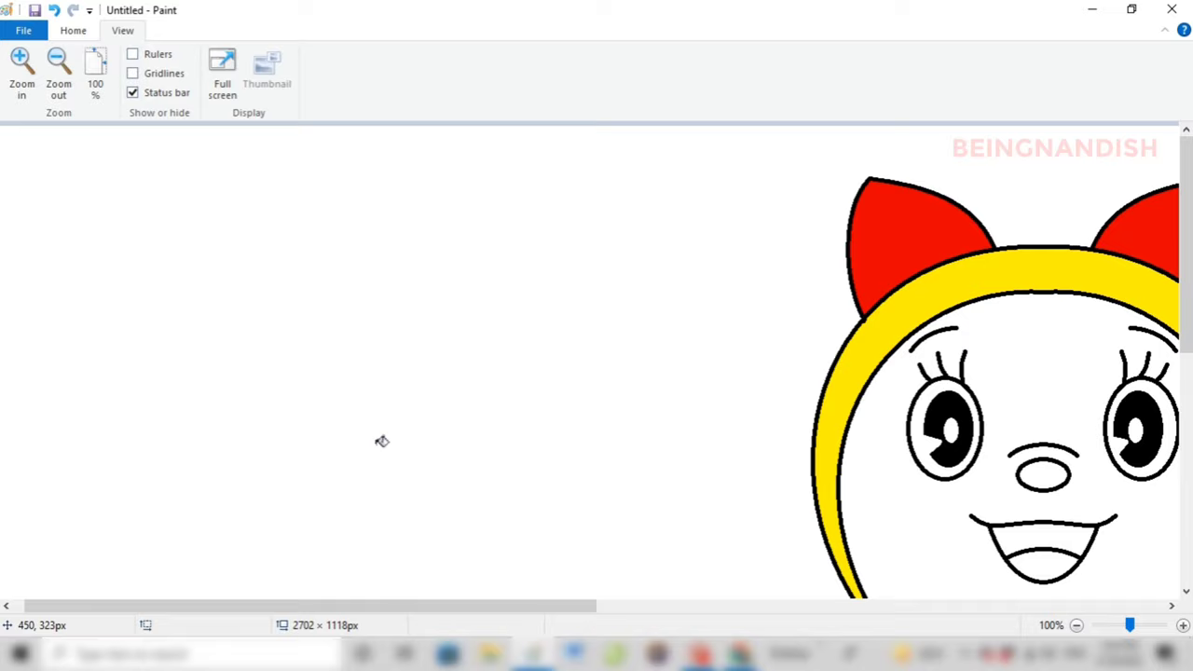
pyautogui.hscroll(5, 567, 293)
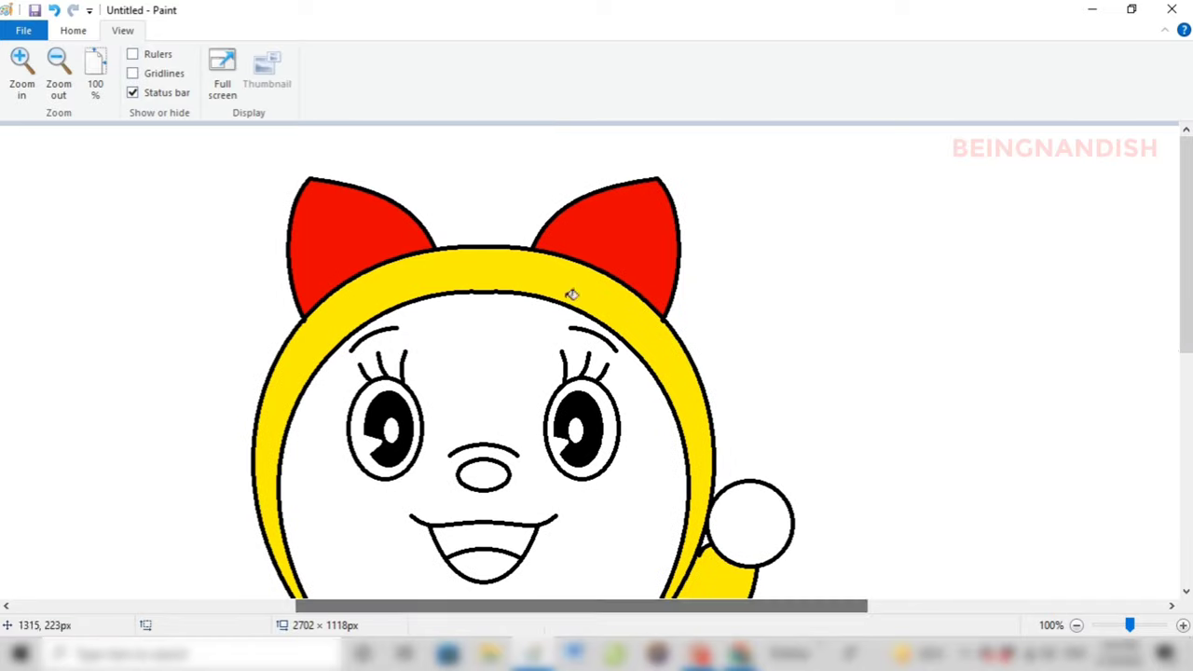
pyautogui.click(723, 74)
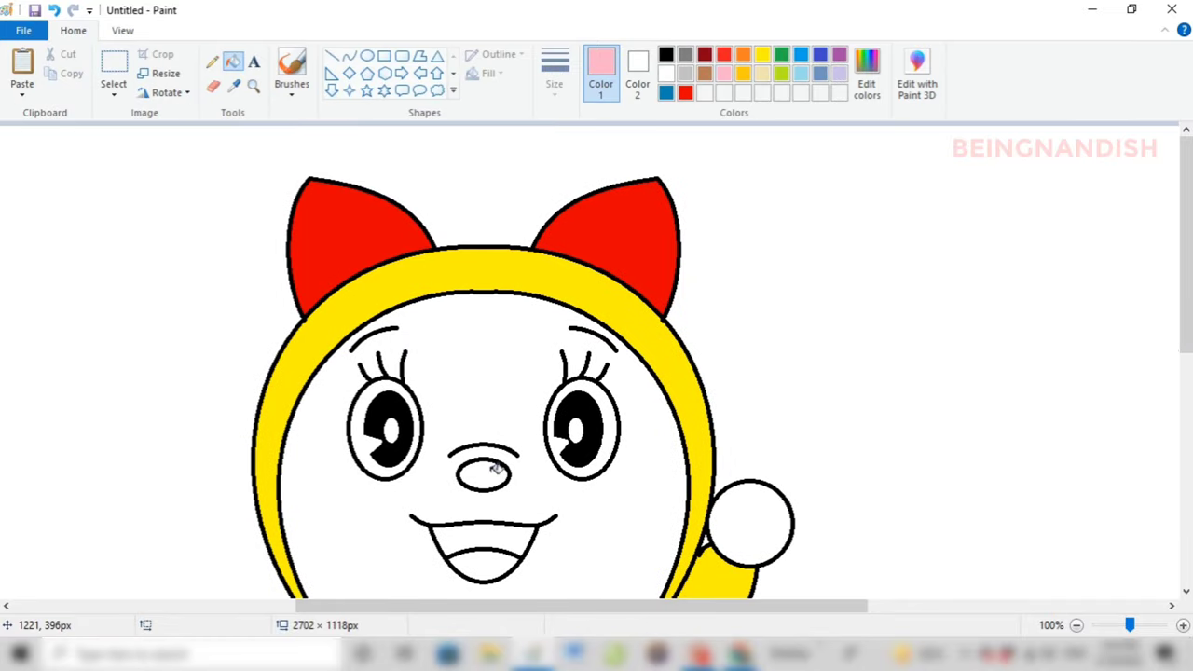
pyautogui.click(494, 471)
# Step: Mix a lighter custom pink (RGB 254, 203, 221) and recolour the nose with it
pyautogui.click(867, 75)
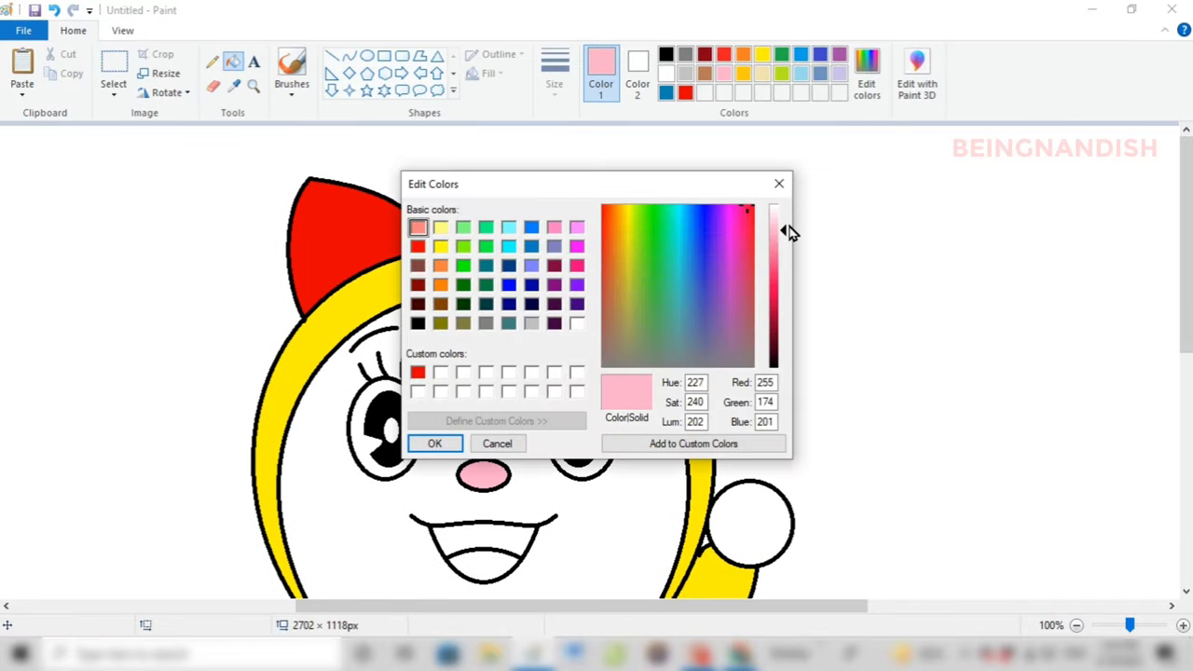
pyautogui.moveTo(787, 233); pyautogui.dragTo(787, 222)
pyautogui.click(741, 220)
pyautogui.click(750, 218)
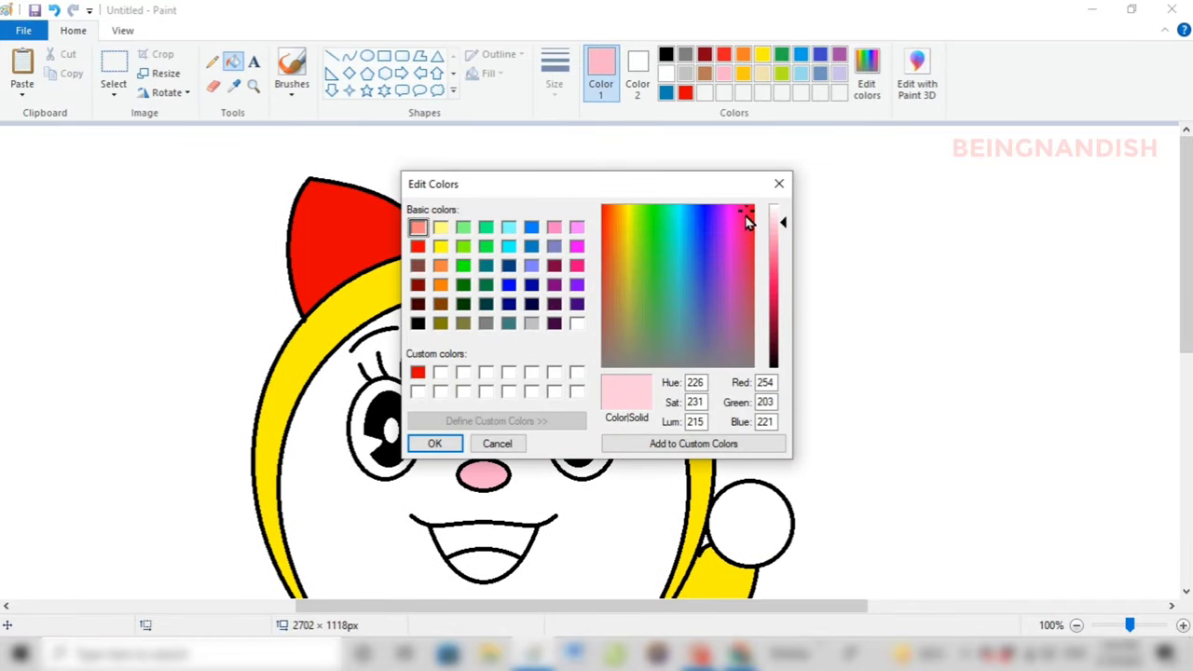
pyautogui.click(433, 443)
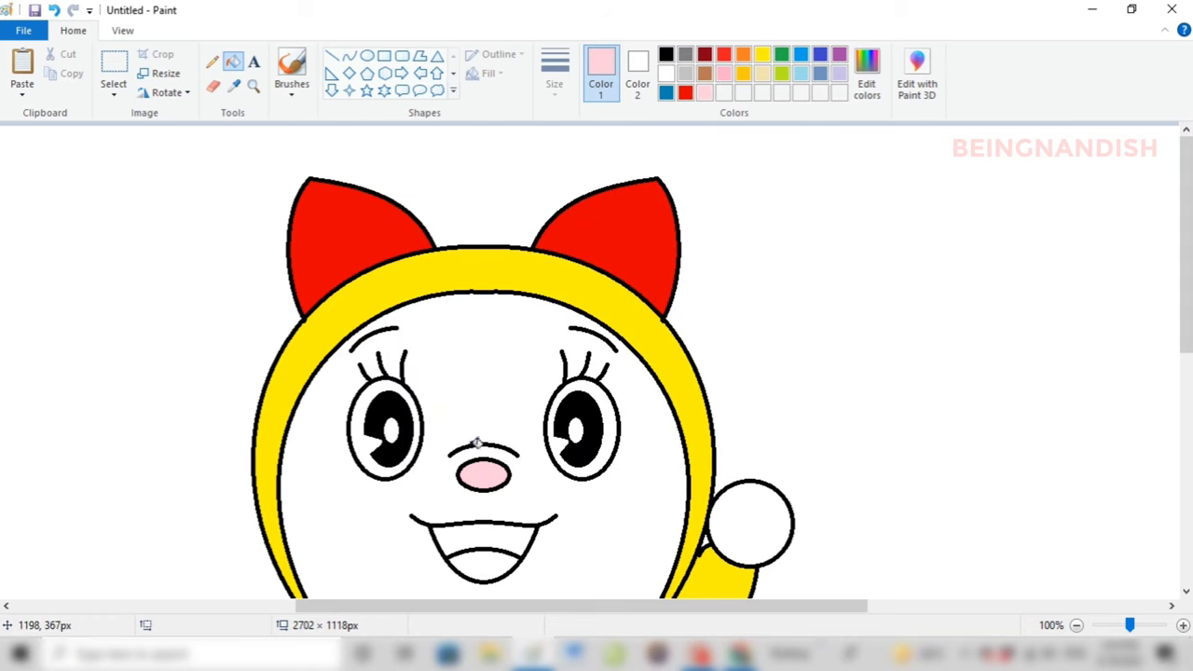
# Step: Fill the upper part of the mouth with red and the tongue with a custom orange
pyautogui.scroll(-3, 475, 440)
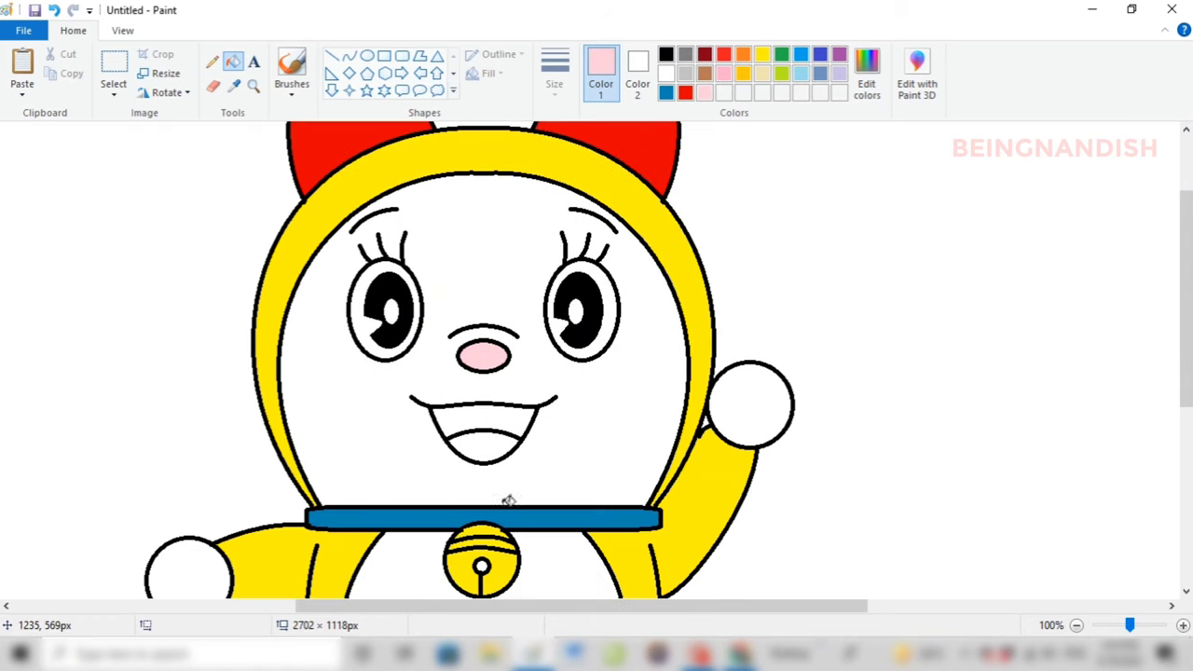
pyautogui.click(723, 54)
pyautogui.click(504, 420)
pyautogui.click(744, 55)
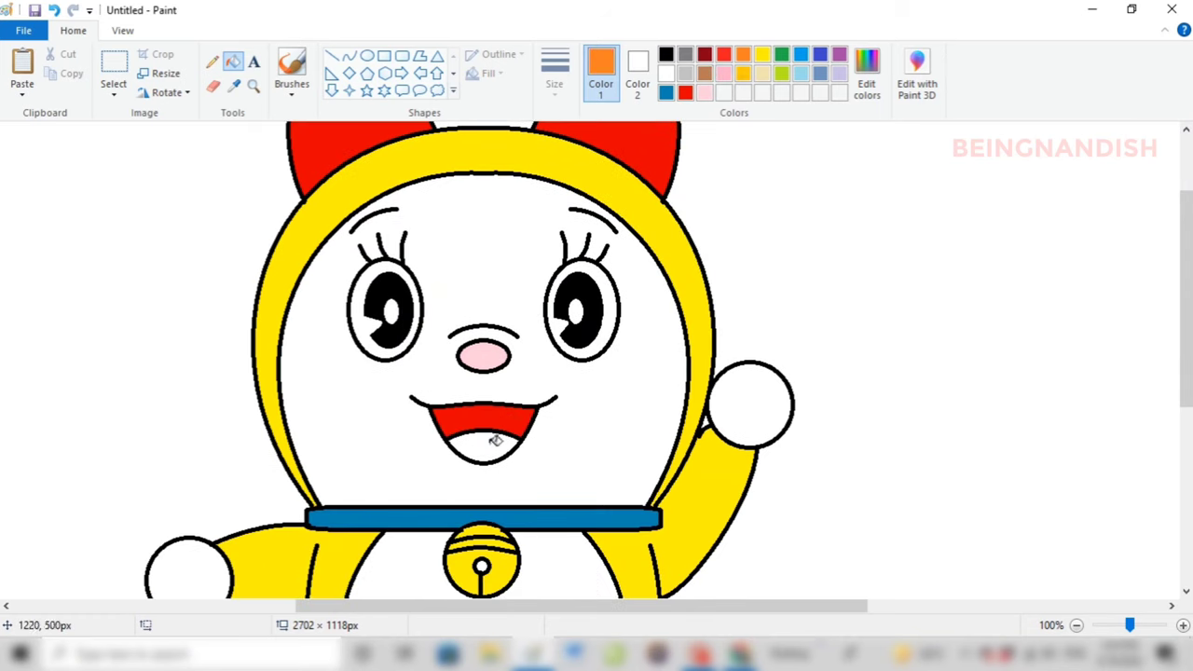
pyautogui.click(494, 443)
pyautogui.click(863, 86)
pyautogui.click(649, 445)
pyautogui.click(432, 442)
# Step: Spray a round rose pink blush patch on the right-hand cheek
pyautogui.click(704, 91)
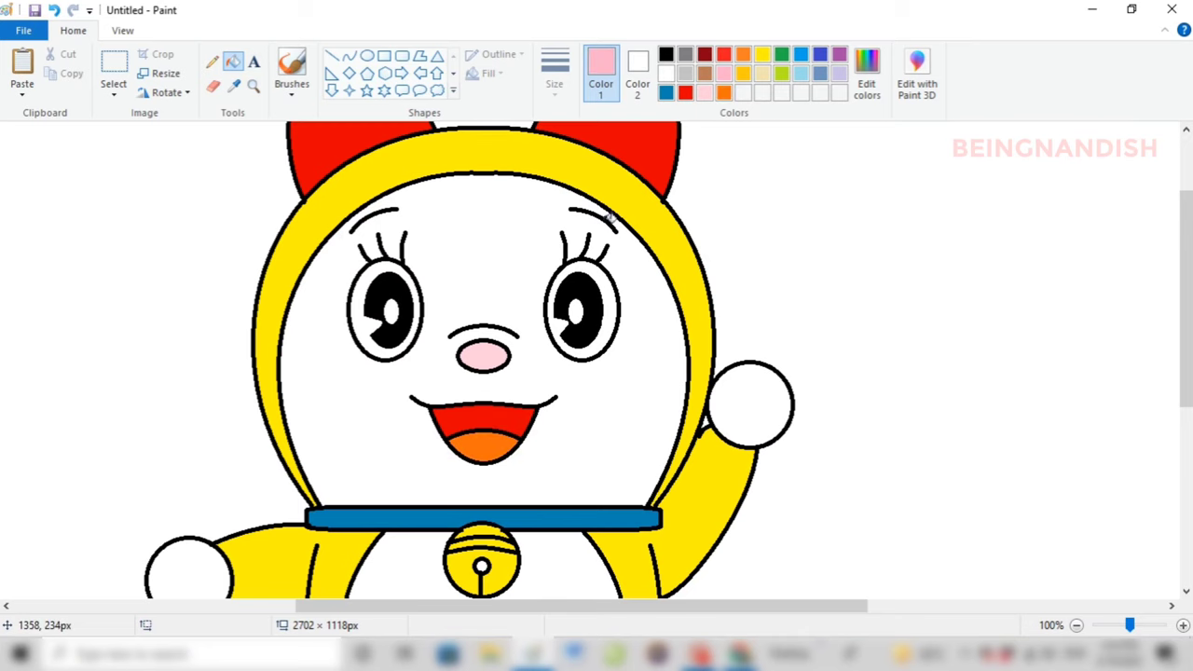
pyautogui.click(291, 89)
pyautogui.click(296, 157)
pyautogui.moveTo(604, 407)
pyautogui.mouseDown()
pyautogui.moveTo(618, 403)
pyautogui.moveTo(644, 441)
pyautogui.mouseUp()
# Step: Copy the blush patch onto the left-hand cheek and shift the right-hand patch slightly outward
pyautogui.click(113, 67)
pyautogui.rightClick(624, 405)
pyautogui.click(674, 437)
pyautogui.rightClick(172, 202)
pyautogui.click(213, 252)
pyautogui.moveTo(32, 161); pyautogui.dragTo(337, 407)
pyautogui.moveTo(586, 381); pyautogui.dragTo(653, 444)
pyautogui.moveTo(621, 409); pyautogui.dragTo(643, 411)
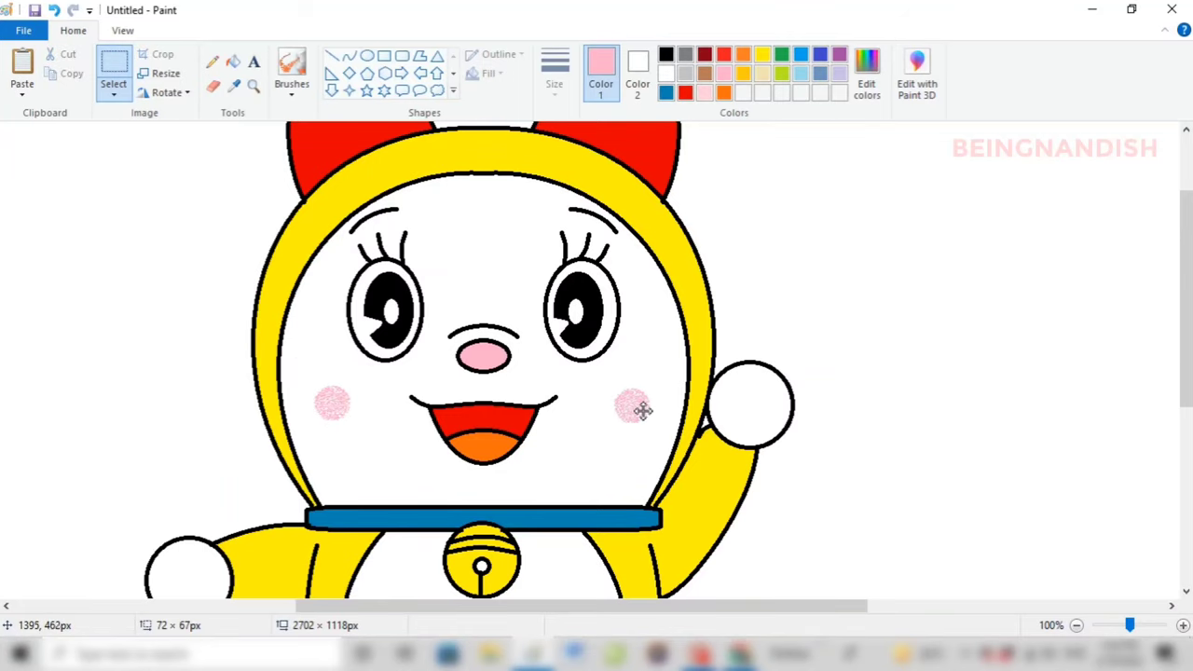
pyautogui.click(642, 288)
# Step: Draw three pairs of parallel red diagonal lines rising to the right across the belly pocket
pyautogui.click(725, 55)
pyautogui.scroll(-3, 662, 268)
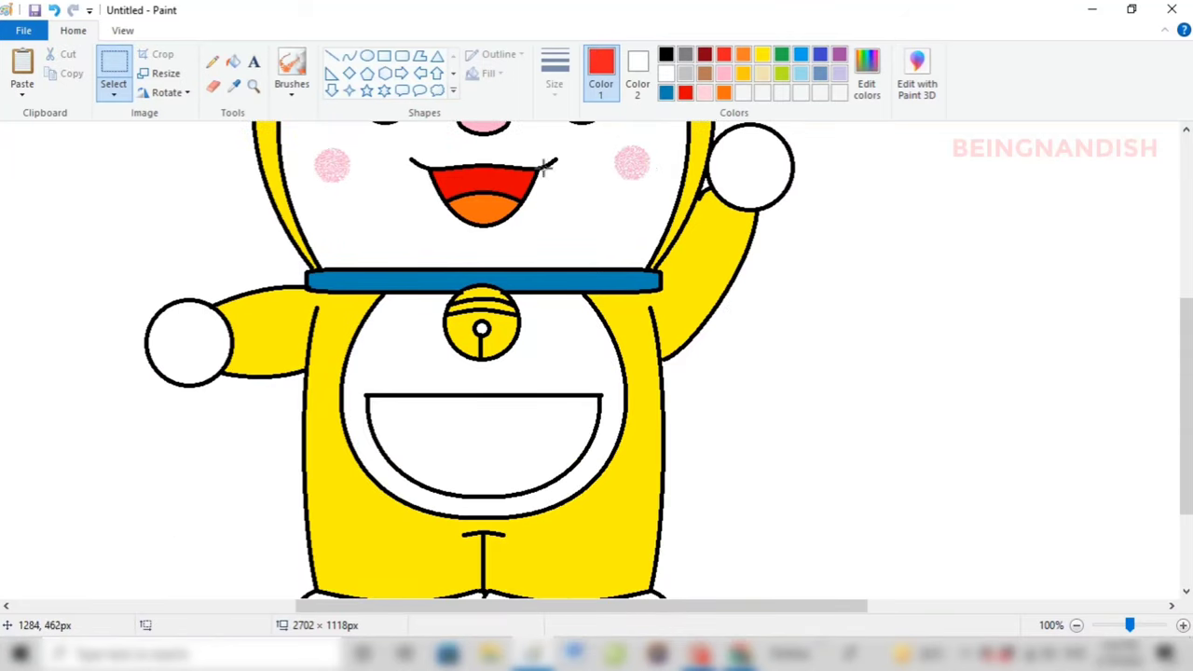
pyautogui.click(332, 56)
pyautogui.moveTo(375, 445)
pyautogui.mouseDown()
pyautogui.moveTo(403, 400)
pyautogui.moveTo(424, 398)
pyautogui.mouseUp()
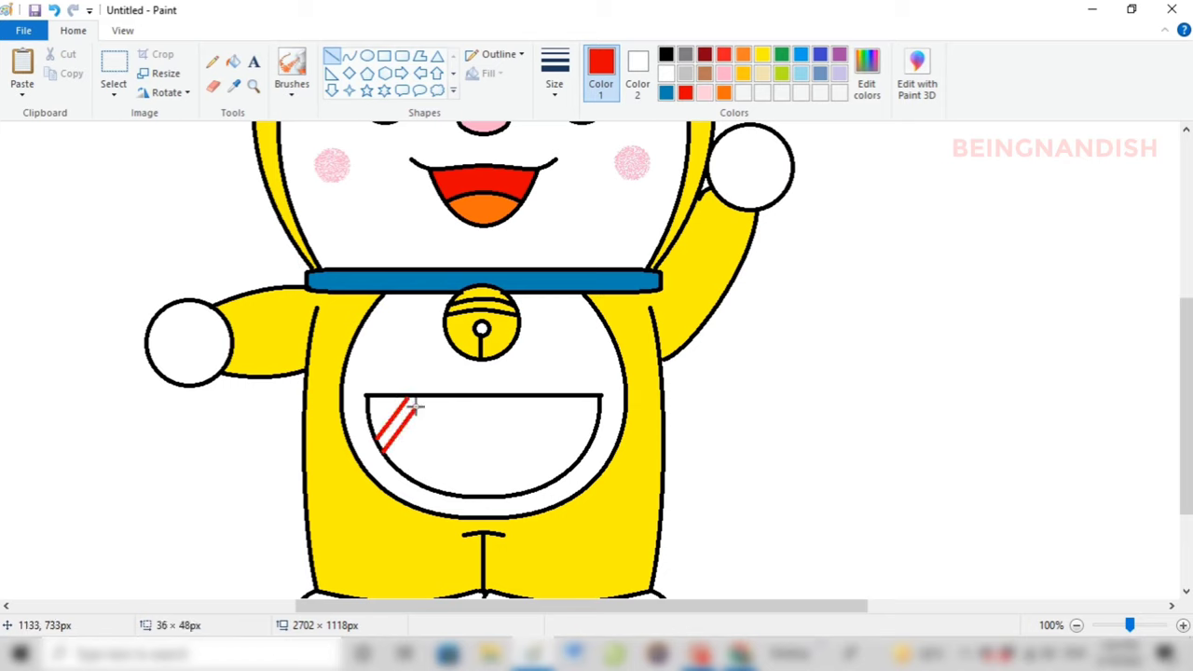
pyautogui.moveTo(418, 480); pyautogui.dragTo(477, 398)
pyautogui.moveTo(427, 486); pyautogui.dragTo(499, 397)
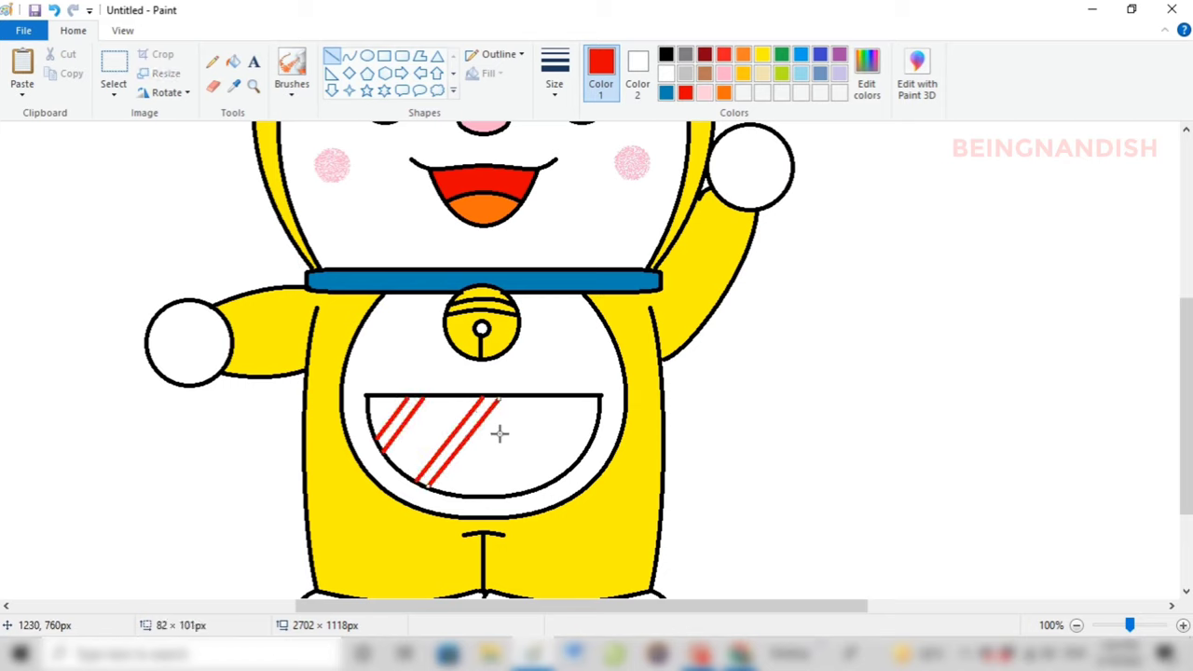
pyautogui.moveTo(488, 498); pyautogui.dragTo(571, 398)
pyautogui.moveTo(501, 496)
pyautogui.mouseDown()
pyautogui.moveTo(594, 396)
pyautogui.moveTo(592, 441)
pyautogui.mouseUp()
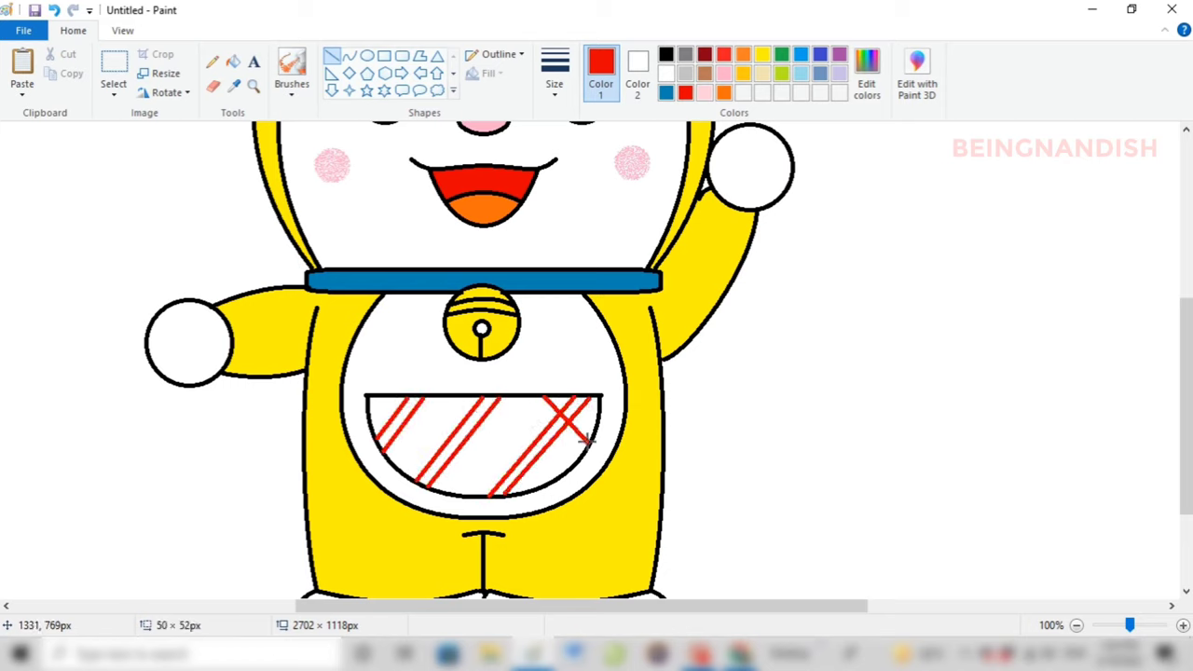
# Step: Complete the pocket's plaid pattern with red diagonal line pairs slanting down to the right across the existing stripes
pyautogui.moveTo(526, 391); pyautogui.dragTo(578, 451)
pyautogui.moveTo(454, 399); pyautogui.dragTo(538, 483)
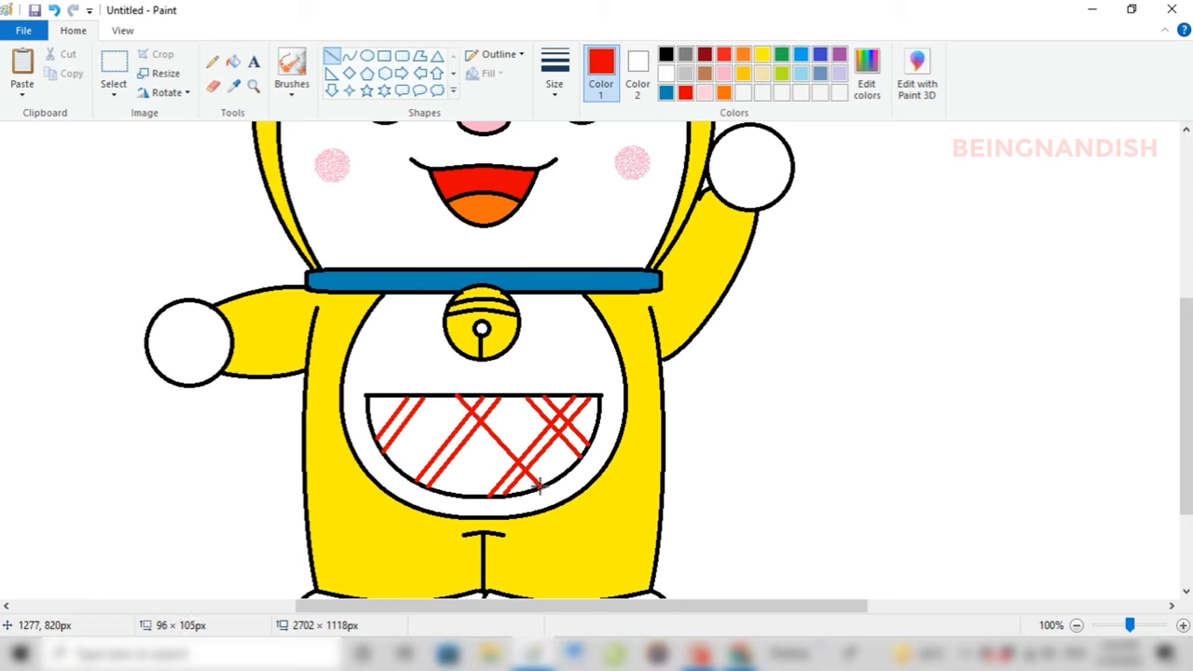
pyautogui.moveTo(496, 437); pyautogui.dragTo(504, 437)
pyautogui.moveTo(550, 485); pyautogui.dragTo(548, 486)
pyautogui.moveTo(470, 398)
pyautogui.mouseDown()
pyautogui.moveTo(532, 490)
pyautogui.moveTo(444, 400)
pyautogui.moveTo(464, 495)
pyautogui.mouseUp()
pyautogui.click(443, 361)
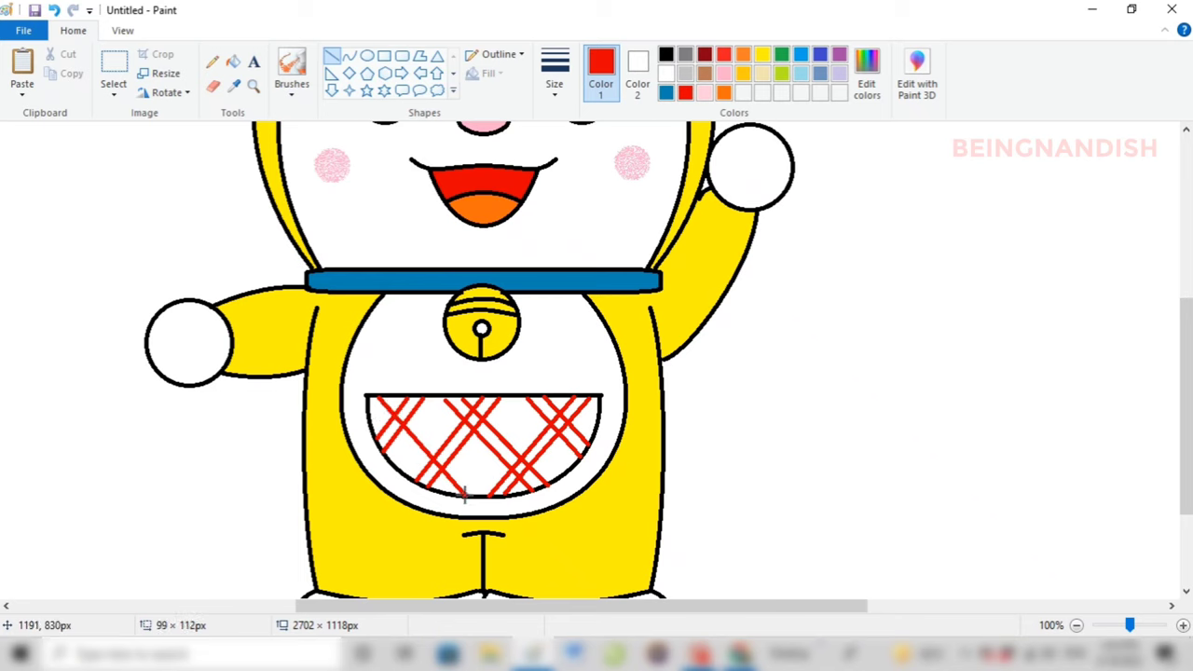
pyautogui.moveTo(370, 408); pyautogui.dragTo(438, 486)
pyautogui.click(122, 30)
pyautogui.click(58, 61)
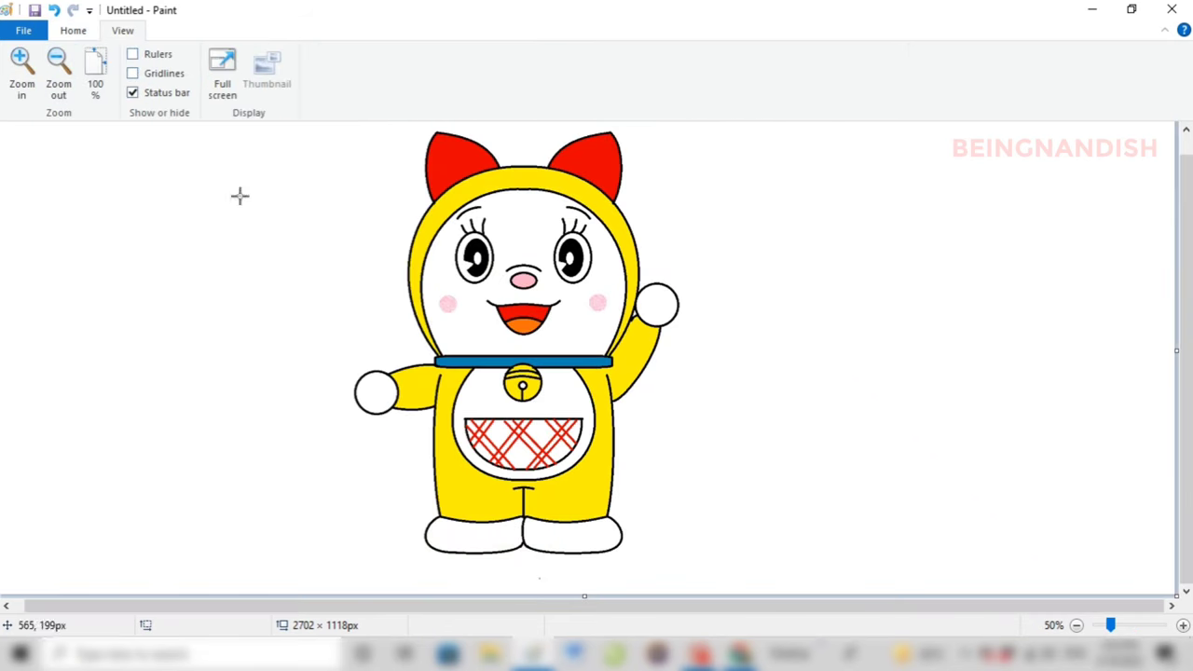
pyautogui.click(73, 30)
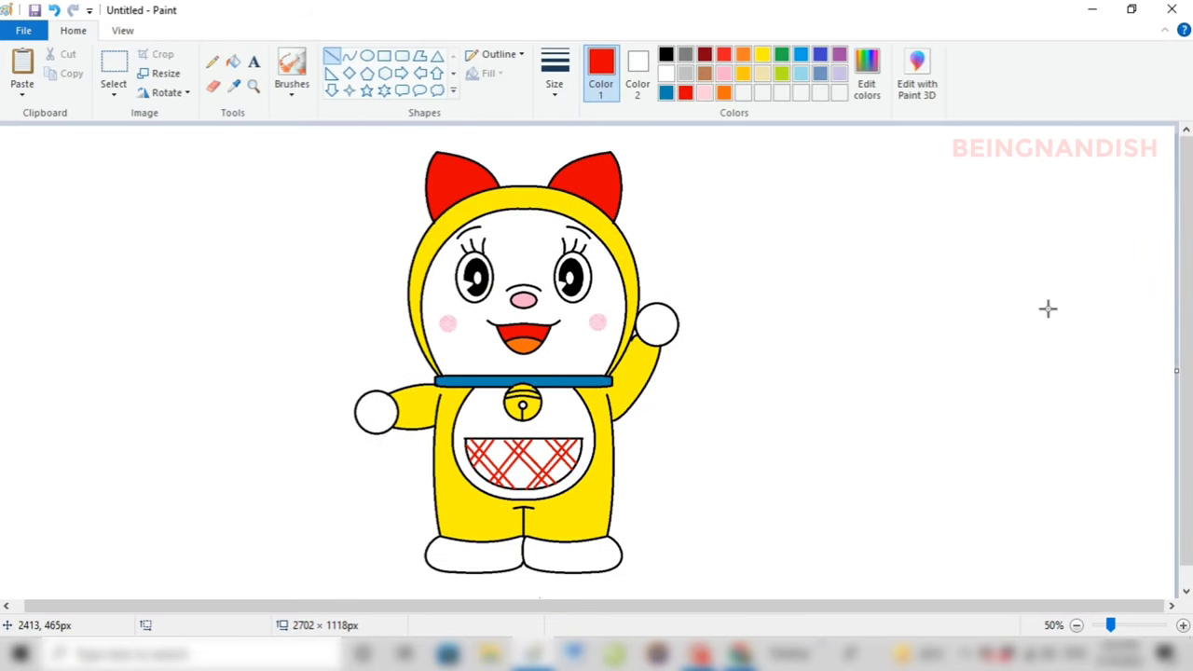